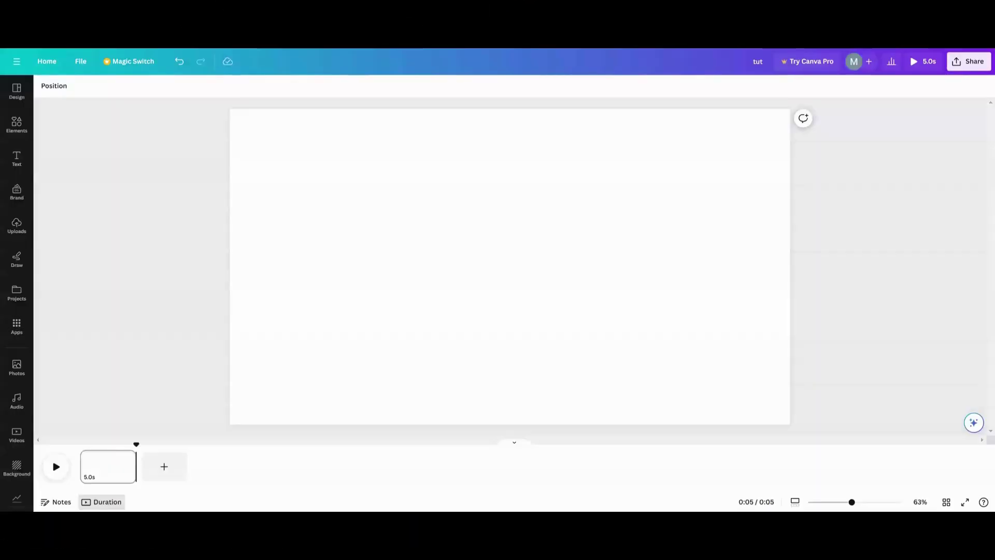
Add a rectangle photo frame from Frames, make it narrow and tall, and move it left.
click(16, 124)
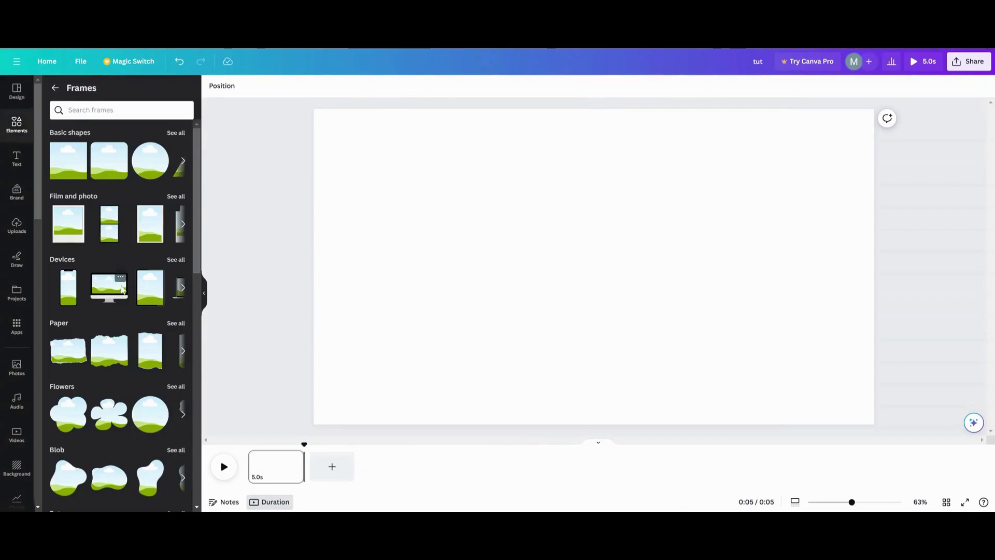
click(109, 161)
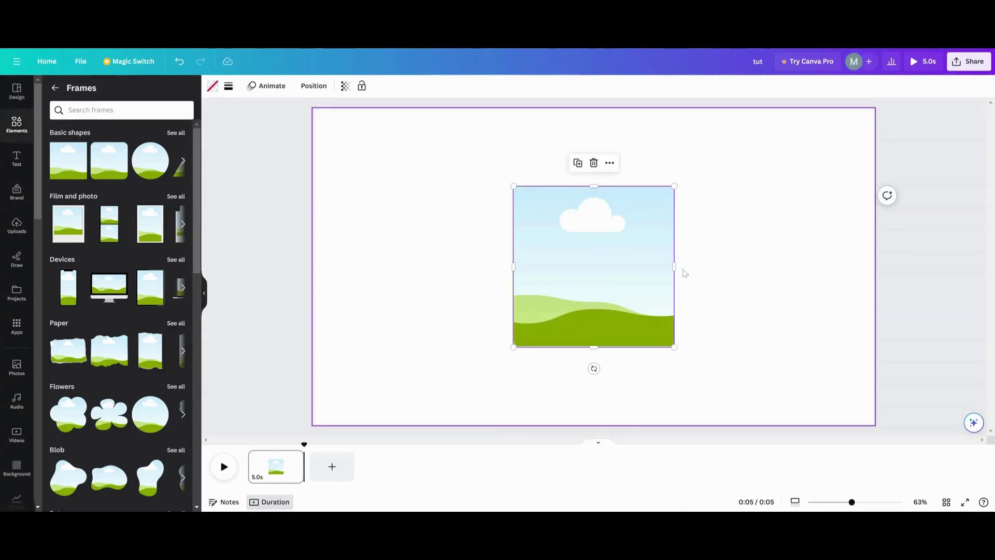
mouse_move(675, 267)
mouse_down()
mouse_move(598, 272)
mouse_move(622, 273)
mouse_move(538, 254)
mouse_up()
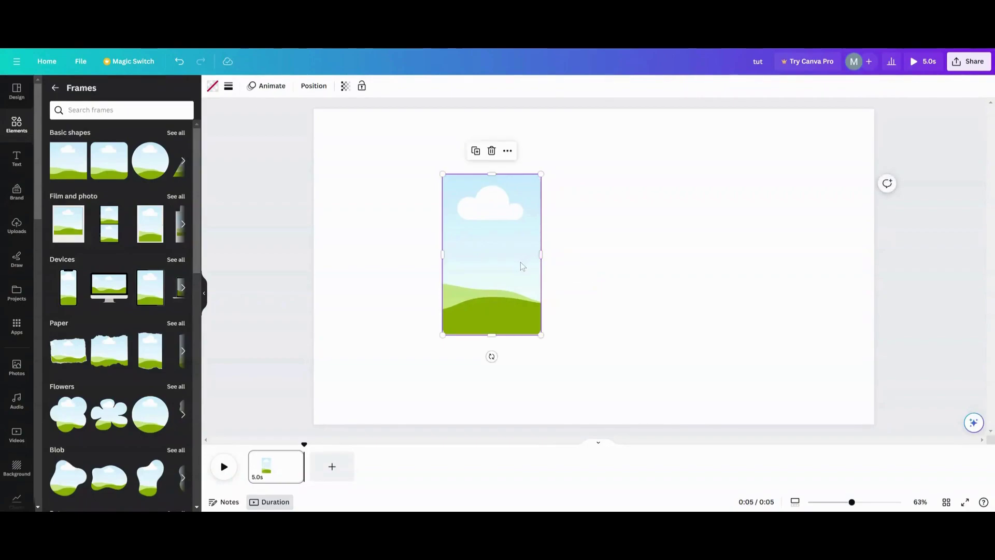
drag(490, 234, 472, 229)
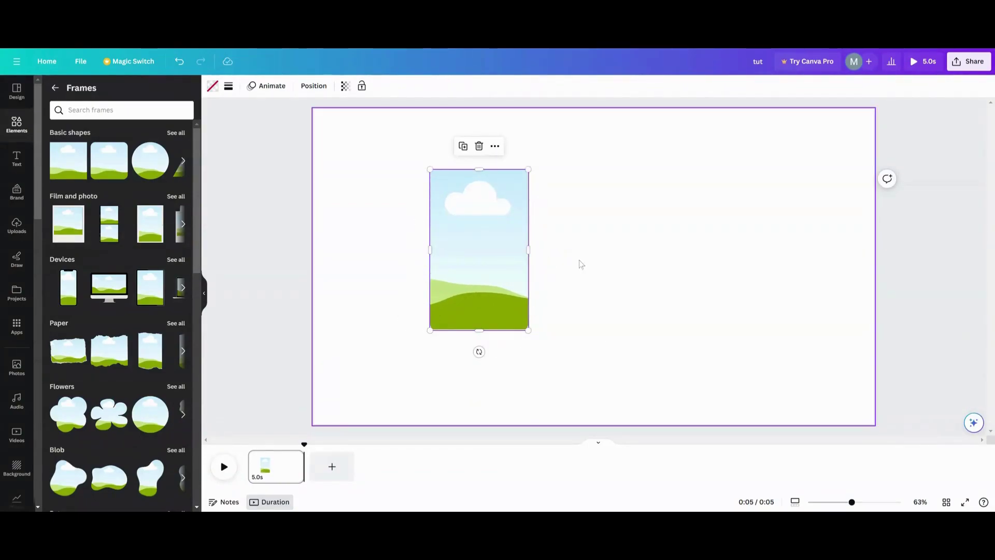
drag(479, 249, 467, 256)
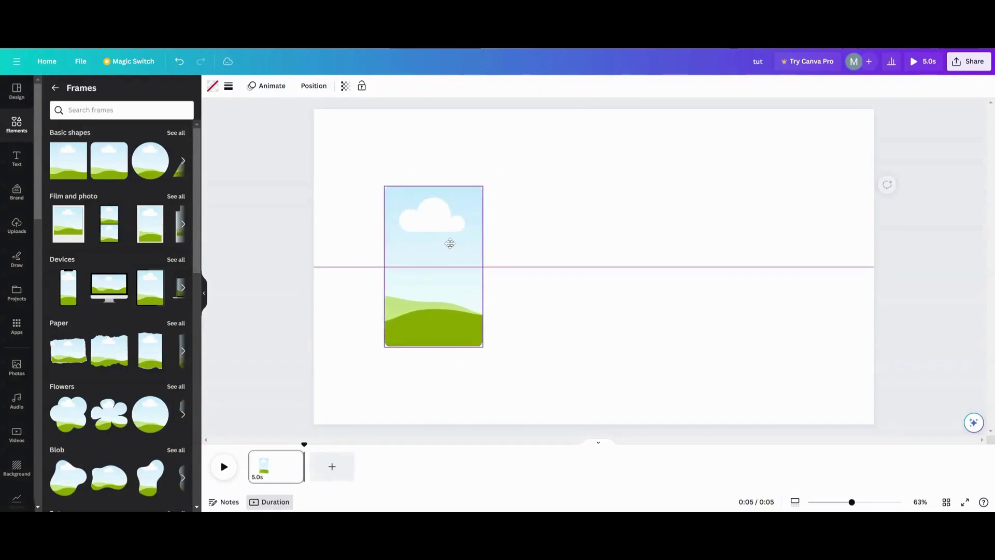
drag(485, 239, 463, 235)
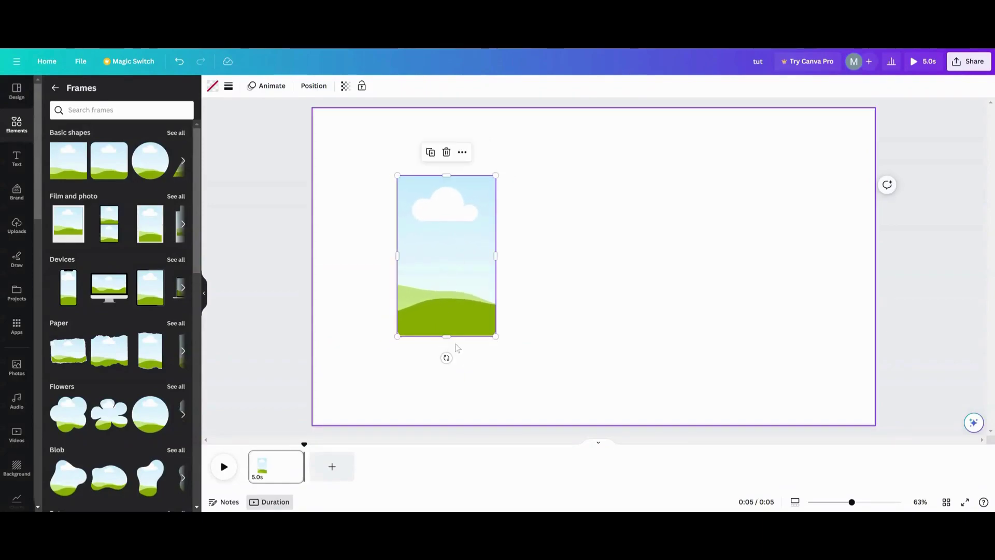
drag(447, 336, 447, 345)
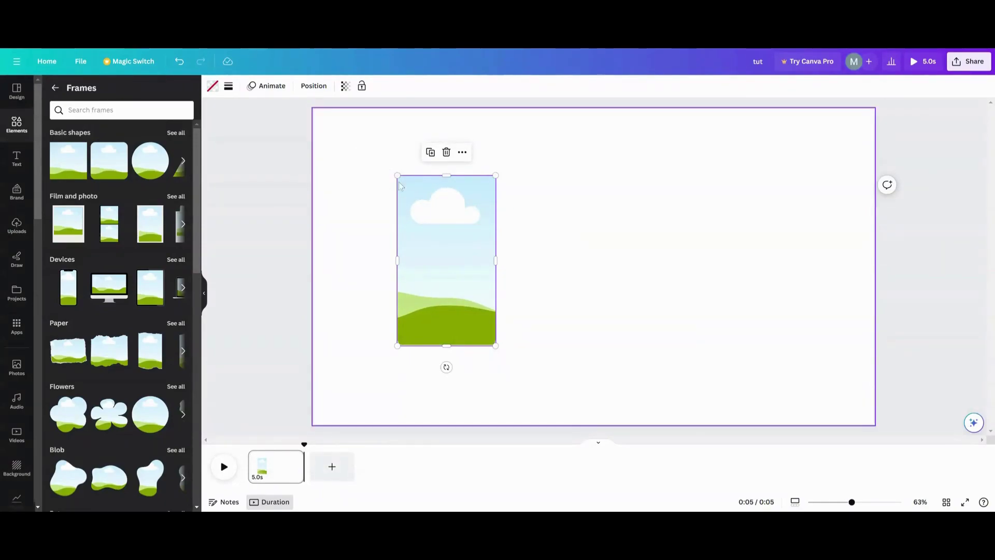
Set corner rounding to 54 and stretch the frame into a slim, taller column.
click(228, 86)
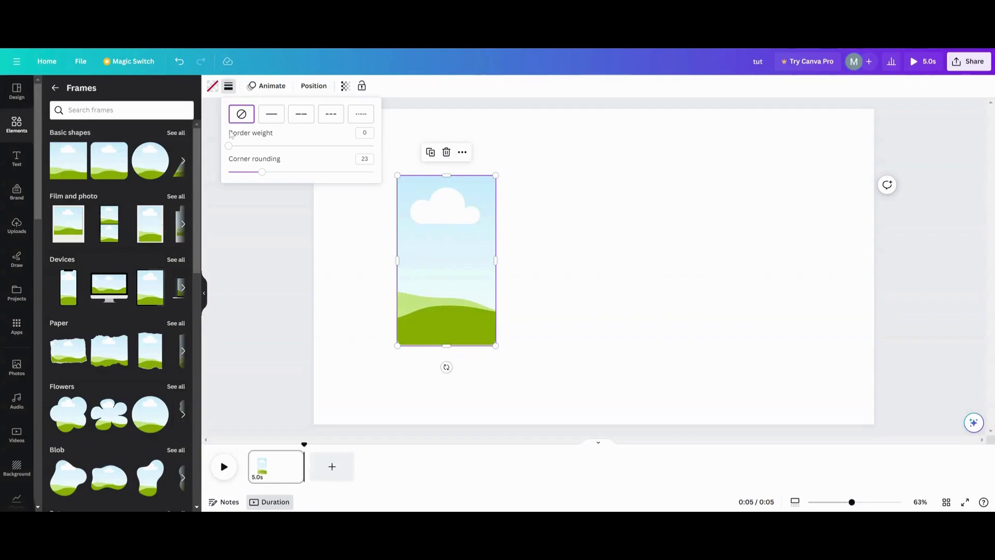
drag(260, 173, 308, 173)
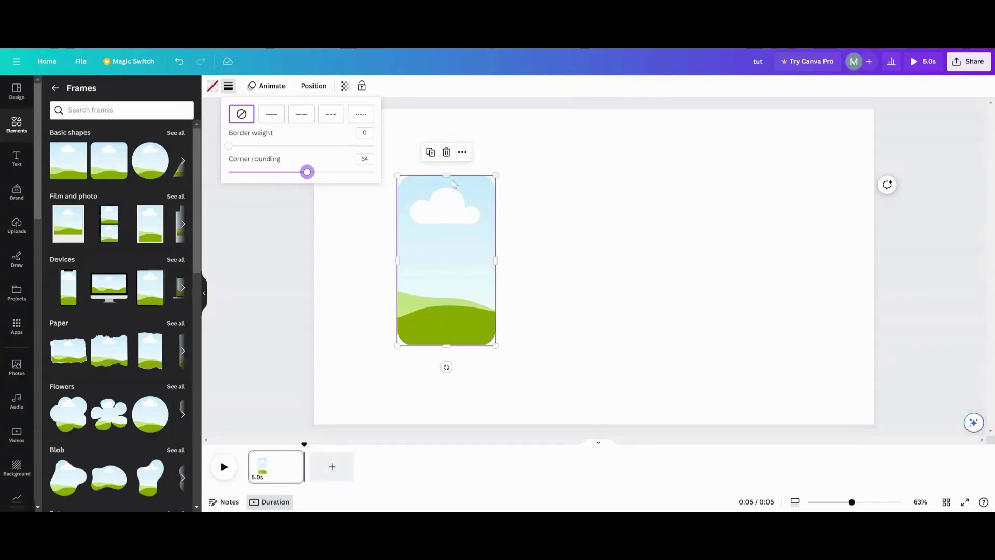
drag(448, 176, 453, 137)
mouse_move(495, 242)
mouse_down()
mouse_move(434, 243)
mouse_move(366, 278)
mouse_up()
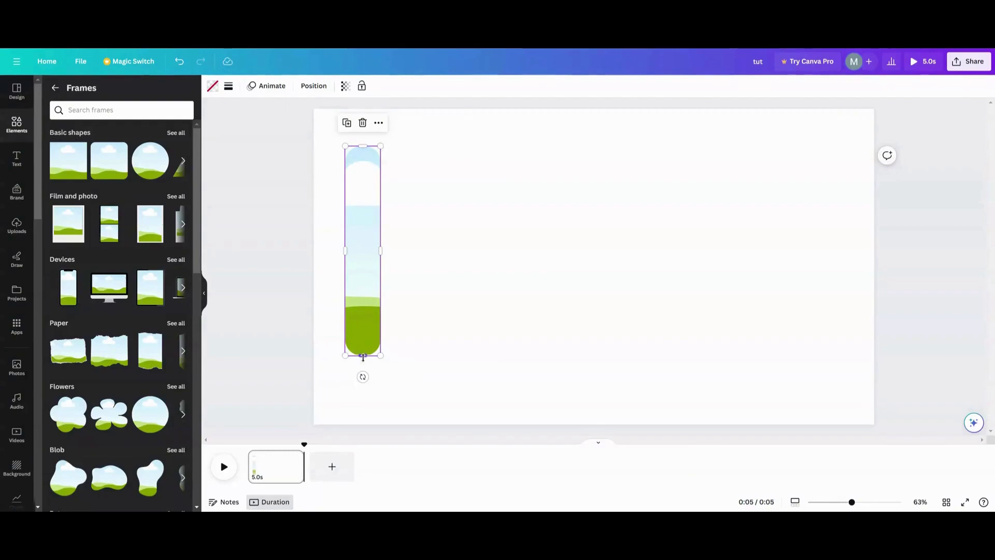
drag(362, 356, 363, 382)
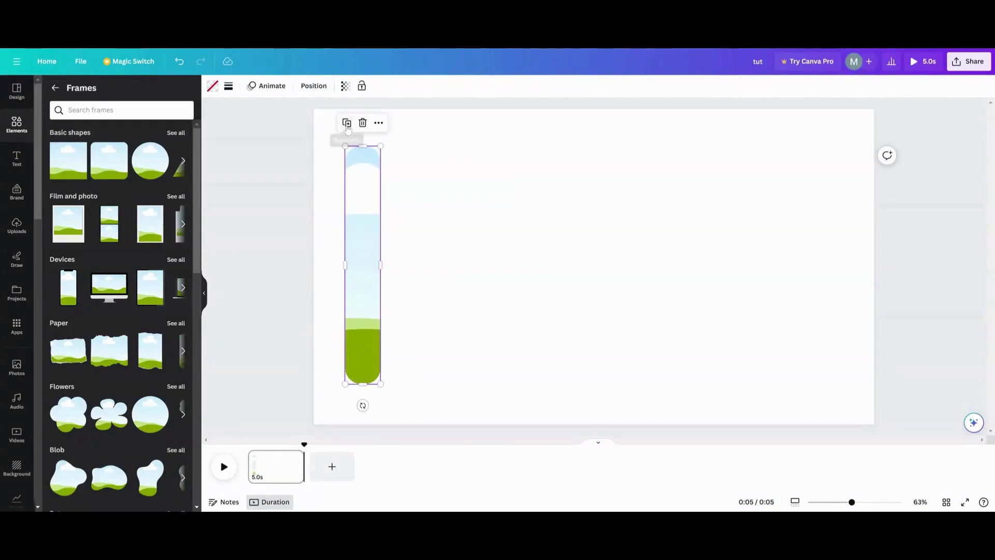
Duplicate the pill frame and place a shorter copy beside the original.
click(347, 123)
drag(379, 187, 419, 221)
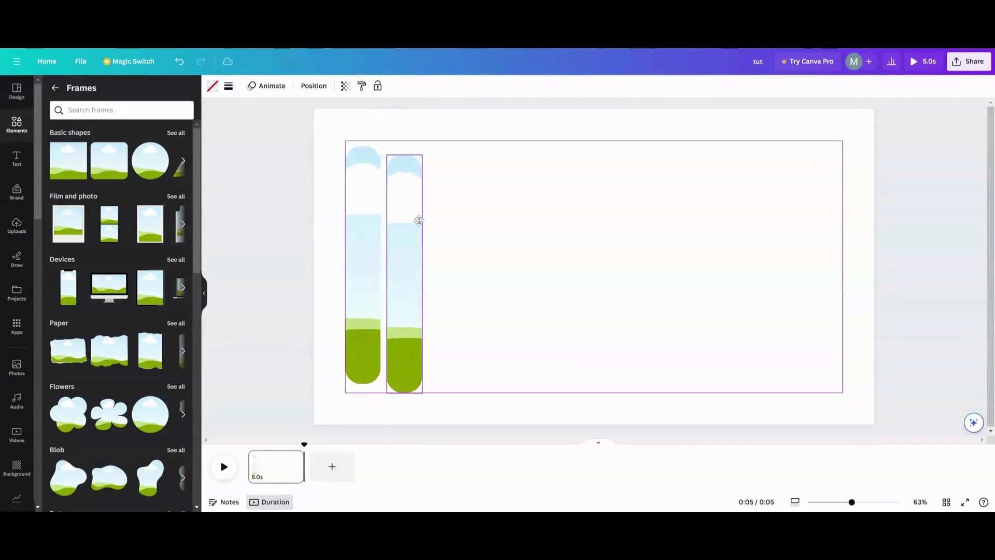
click(406, 335)
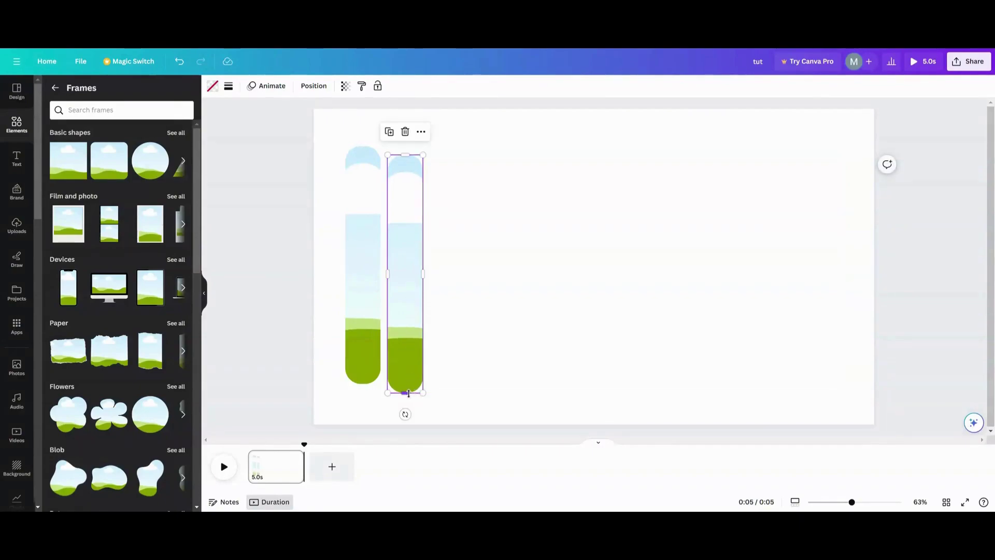
drag(406, 392, 407, 366)
drag(404, 227, 402, 238)
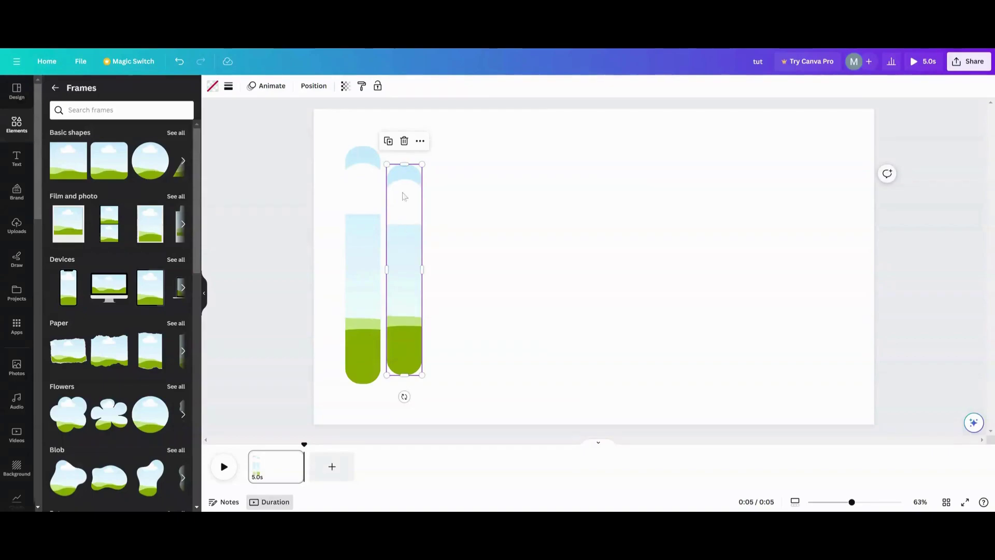
Add third and fourth pill copies beside the others, each shorter than the last.
key(ctrl+d)
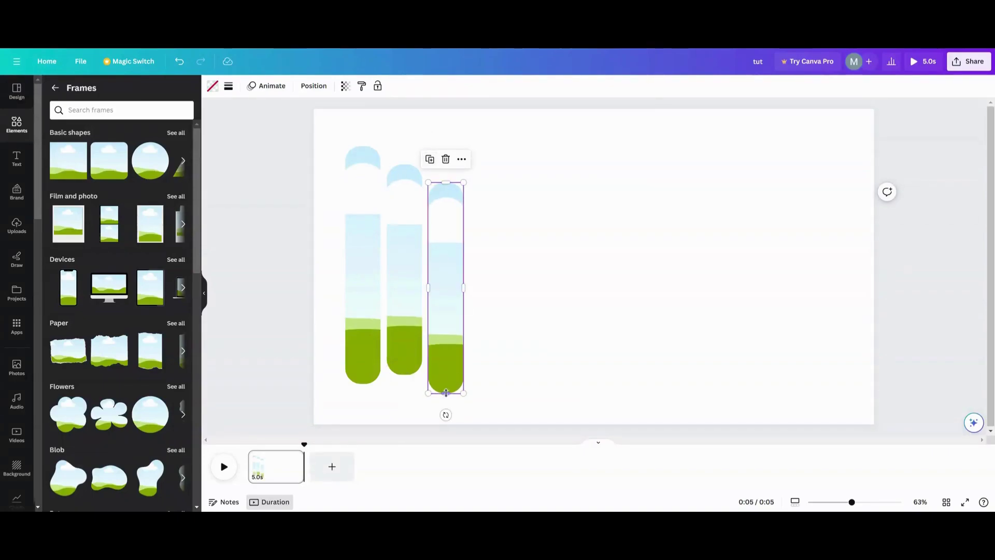
drag(446, 392, 444, 366)
drag(453, 273, 453, 278)
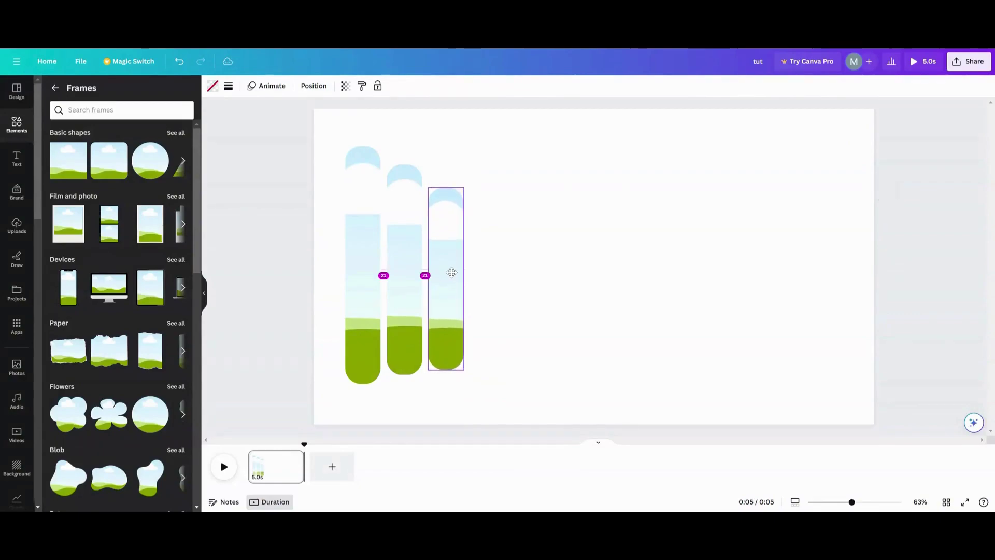
click(430, 164)
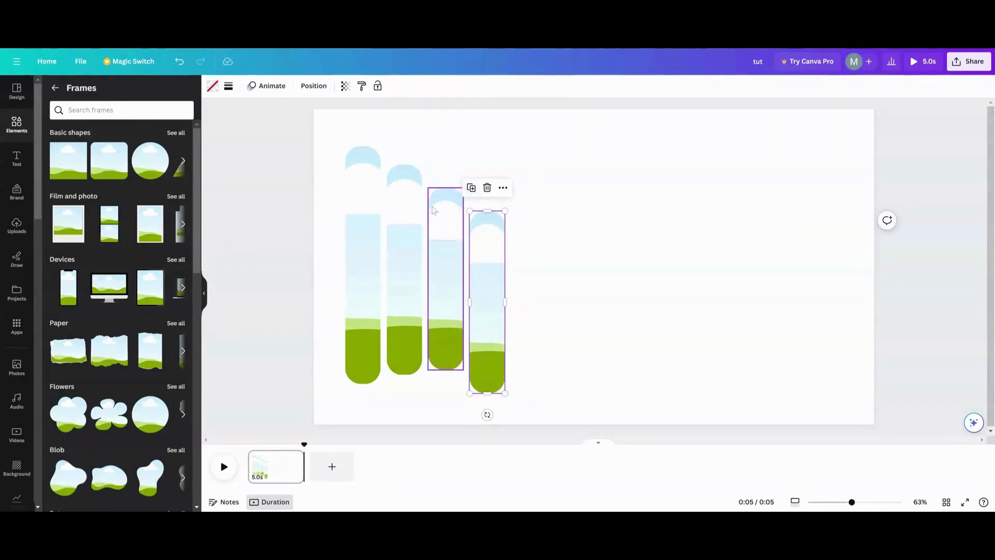
drag(486, 394, 487, 357)
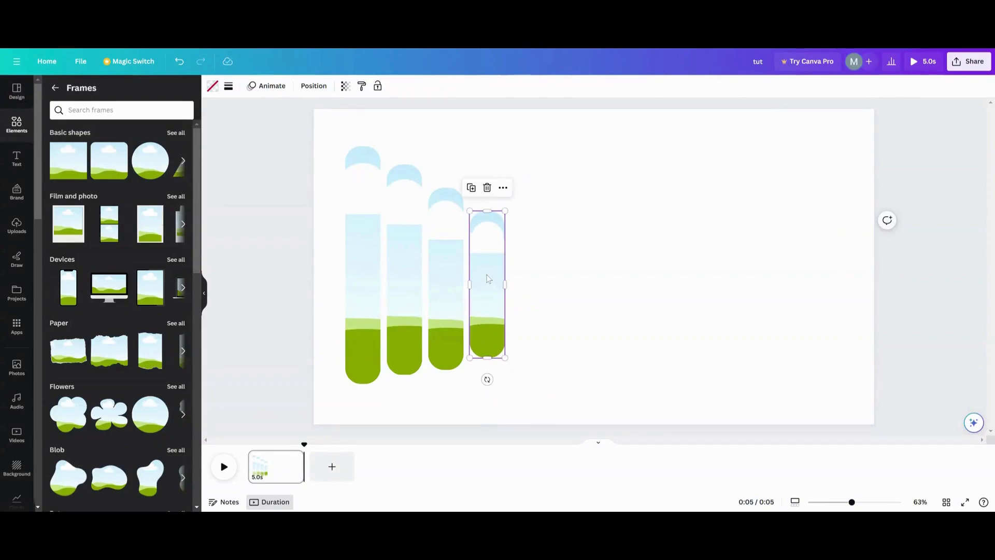
drag(488, 278, 488, 275)
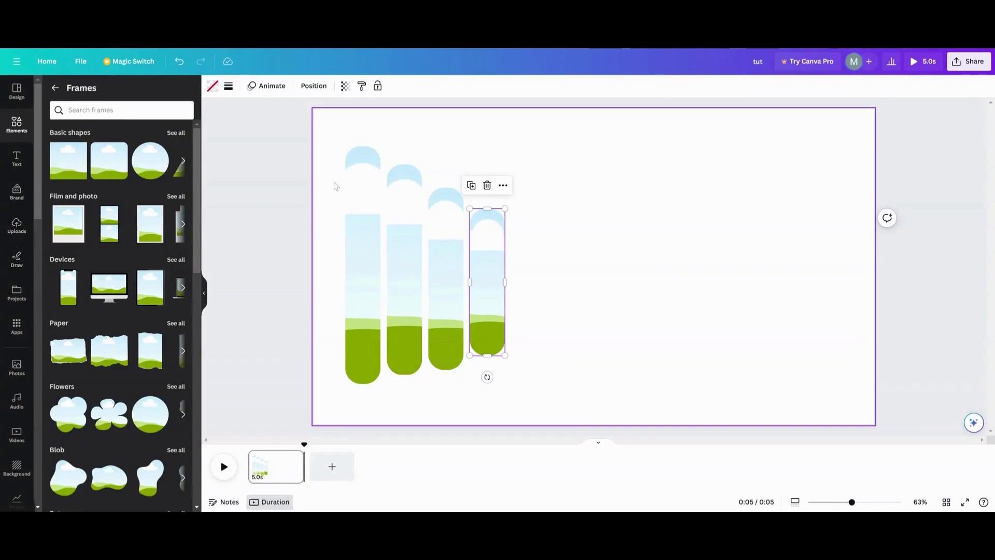
Select all four pills and move them together toward the page centre.
drag(333, 132, 545, 287)
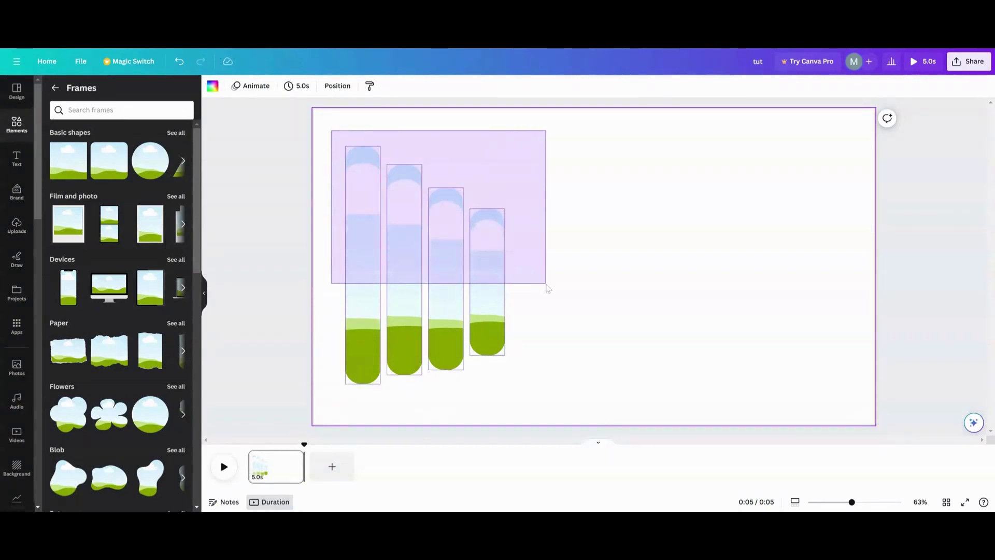
drag(419, 298, 537, 293)
click(412, 290)
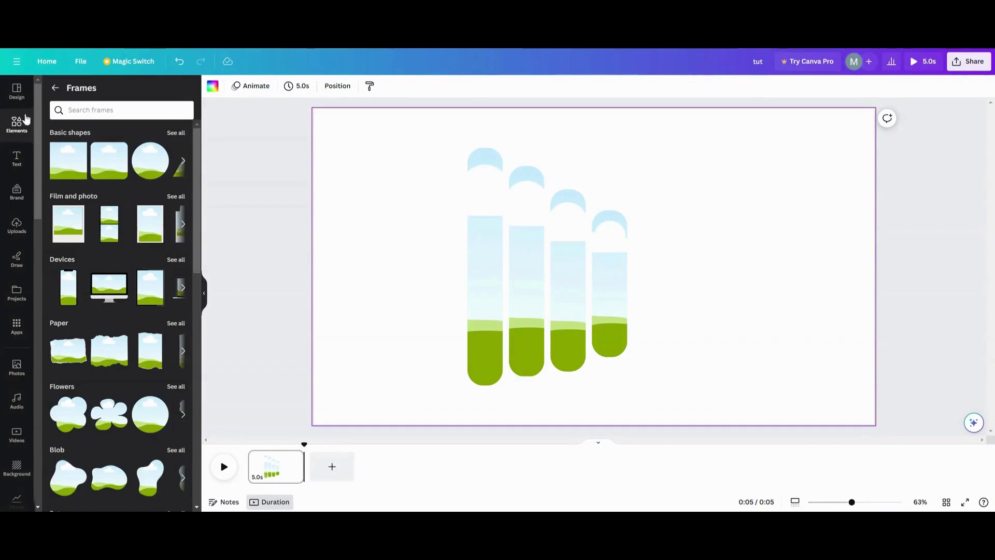
Add the runner video from Recently used and make copies of it.
click(54, 88)
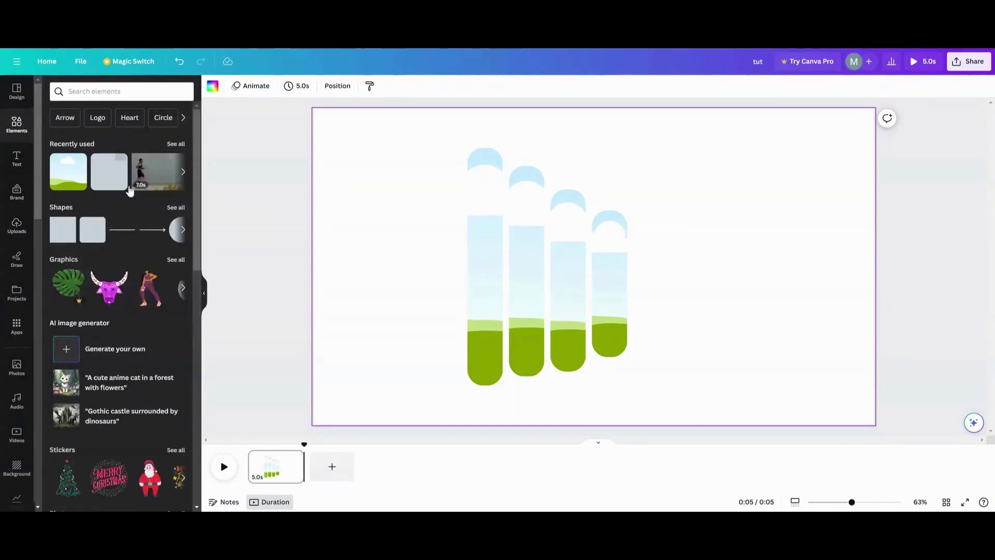
click(148, 171)
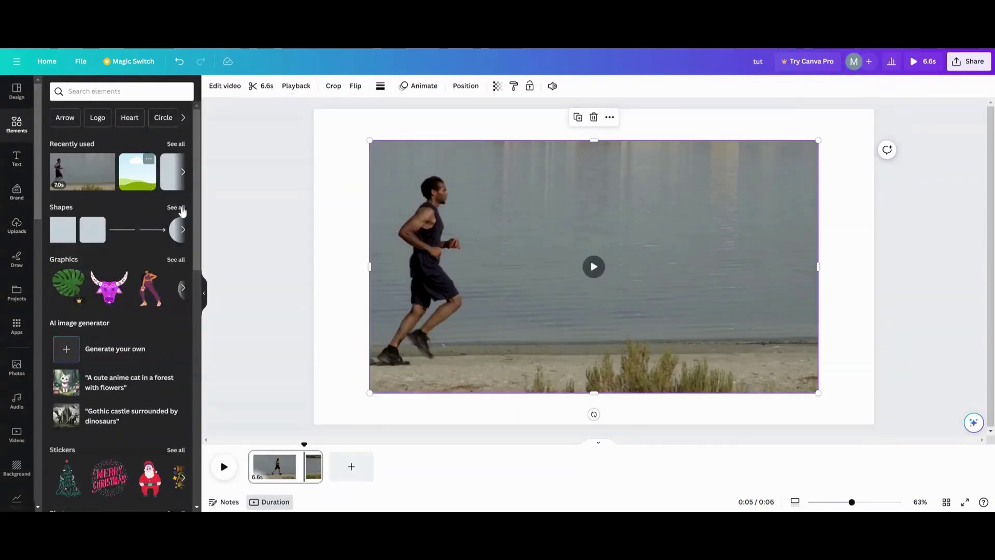
drag(545, 295, 430, 241)
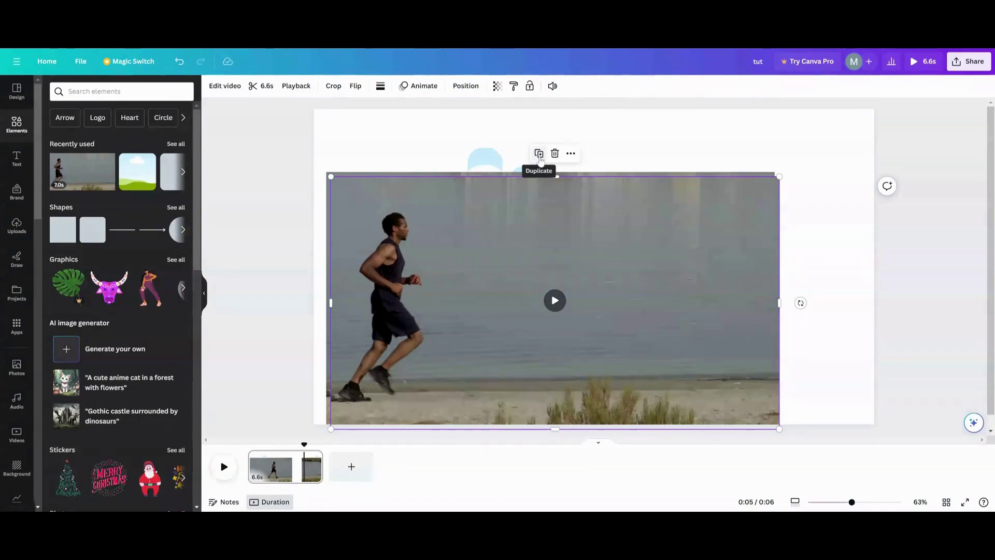
click(534, 149)
click(544, 160)
mouse_move(447, 249)
mouse_down()
mouse_move(560, 262)
mouse_move(450, 215)
mouse_move(477, 158)
mouse_move(452, 194)
mouse_up()
Drop a runner video copy into each of the four pill frames.
mouse_move(402, 243)
mouse_down()
mouse_move(562, 219)
mouse_move(599, 284)
mouse_up()
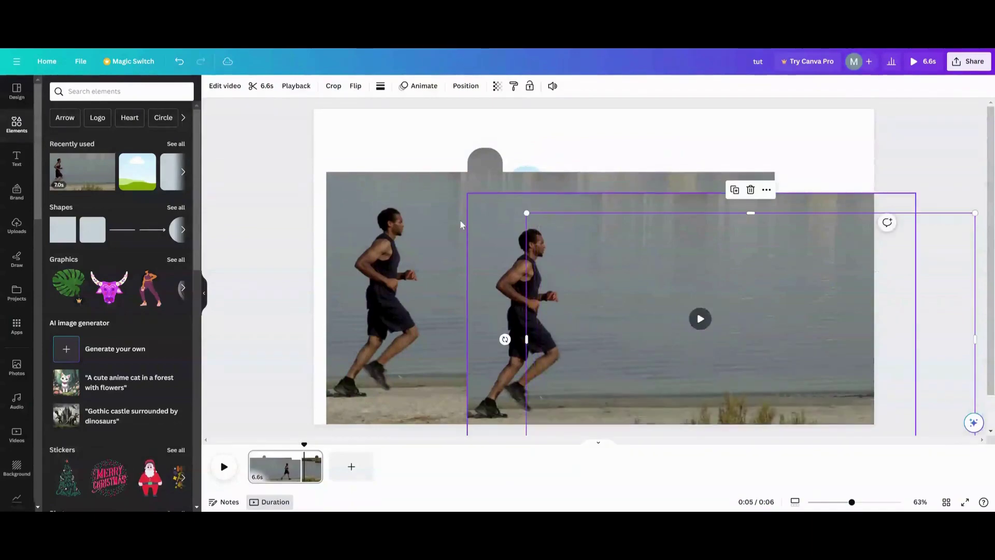
mouse_move(436, 242)
mouse_down()
mouse_move(528, 184)
mouse_move(544, 194)
mouse_up()
mouse_move(529, 233)
mouse_down()
mouse_move(590, 204)
mouse_move(580, 210)
mouse_up()
mouse_move(587, 268)
mouse_down()
mouse_move(628, 293)
mouse_move(622, 289)
mouse_up()
click(483, 314)
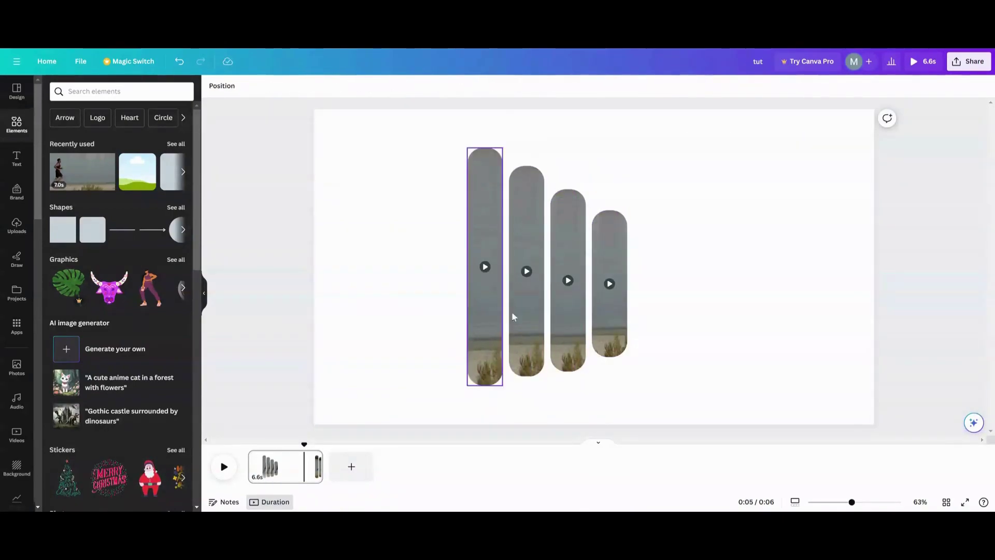
click(512, 311)
click(775, 338)
click(486, 311)
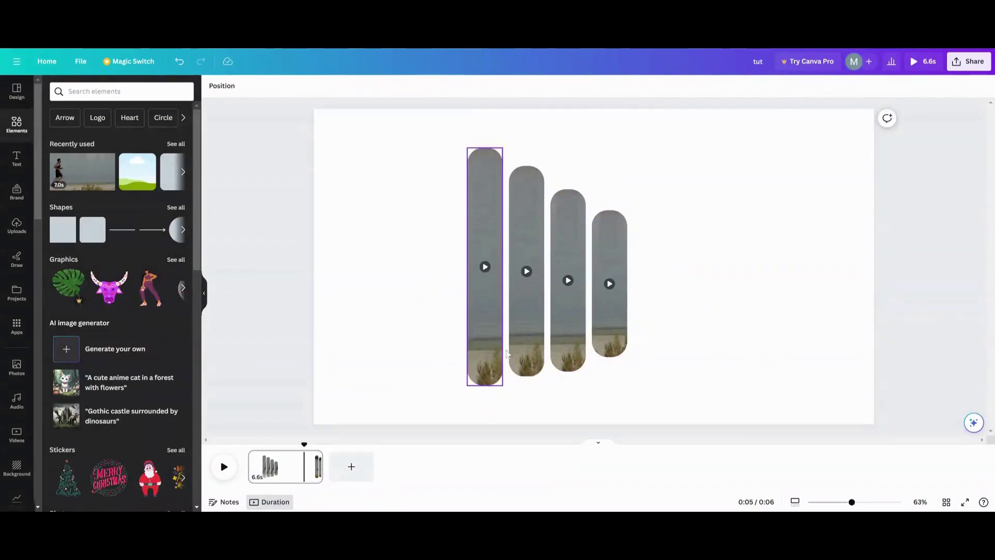
In crop mode, shift the runner clip, enlarge it from its corners and nudge it into alignment.
double_click(489, 313)
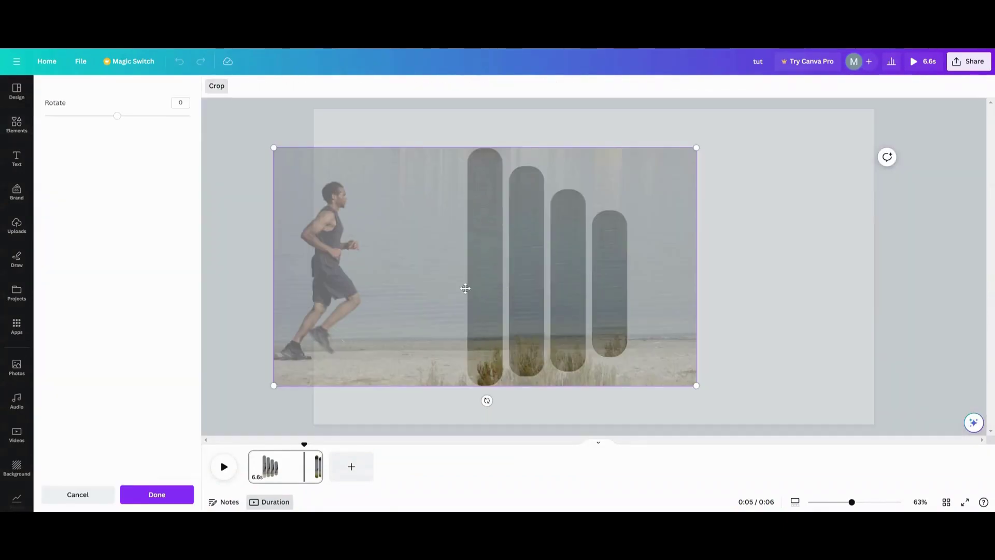
drag(375, 295, 526, 302)
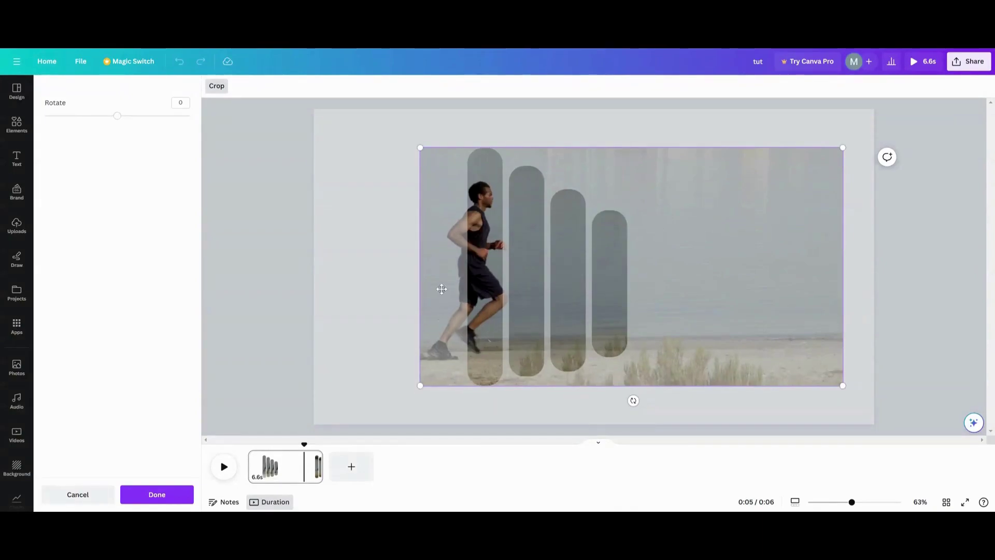
mouse_move(444, 314)
mouse_down()
mouse_move(433, 290)
mouse_move(408, 287)
mouse_up()
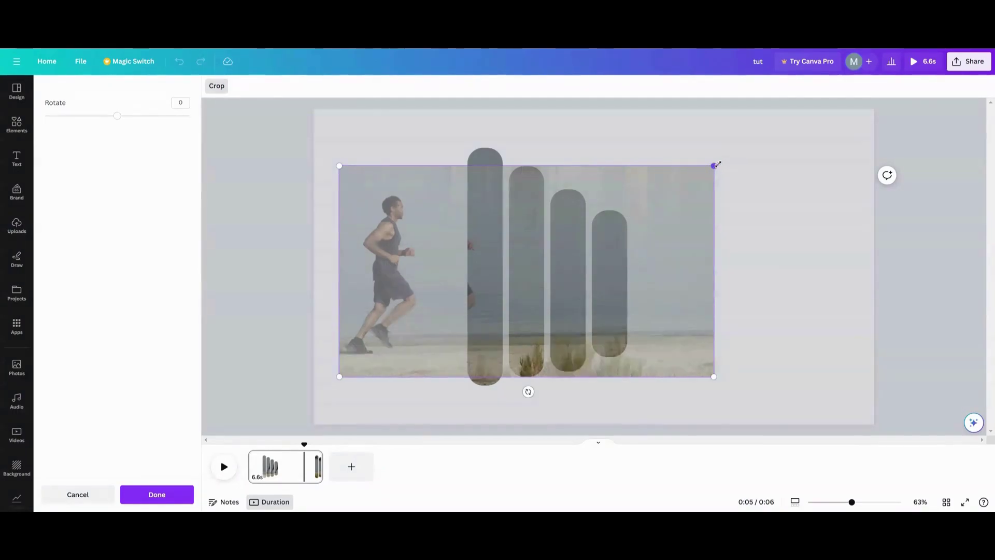
drag(715, 166, 746, 148)
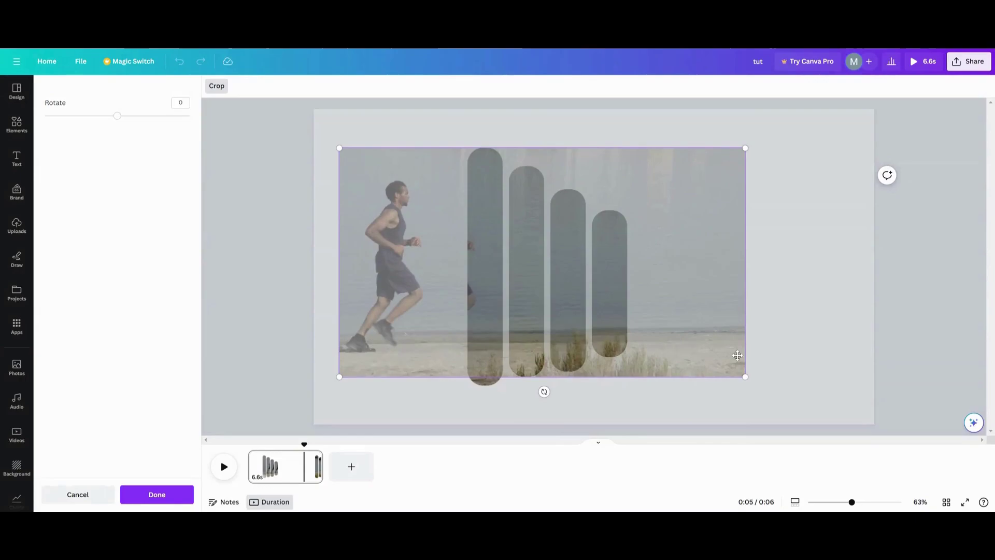
drag(745, 376, 763, 385)
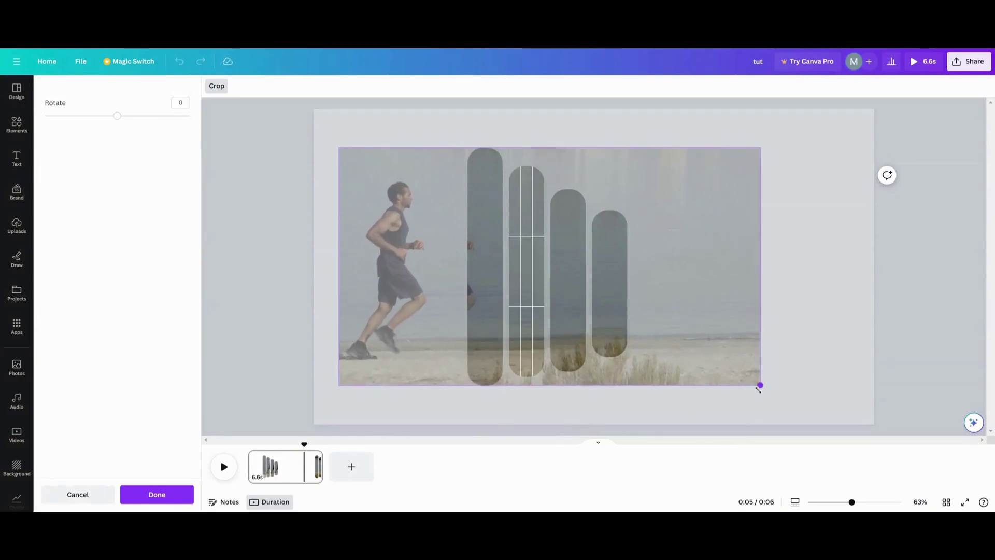
drag(718, 326, 725, 295)
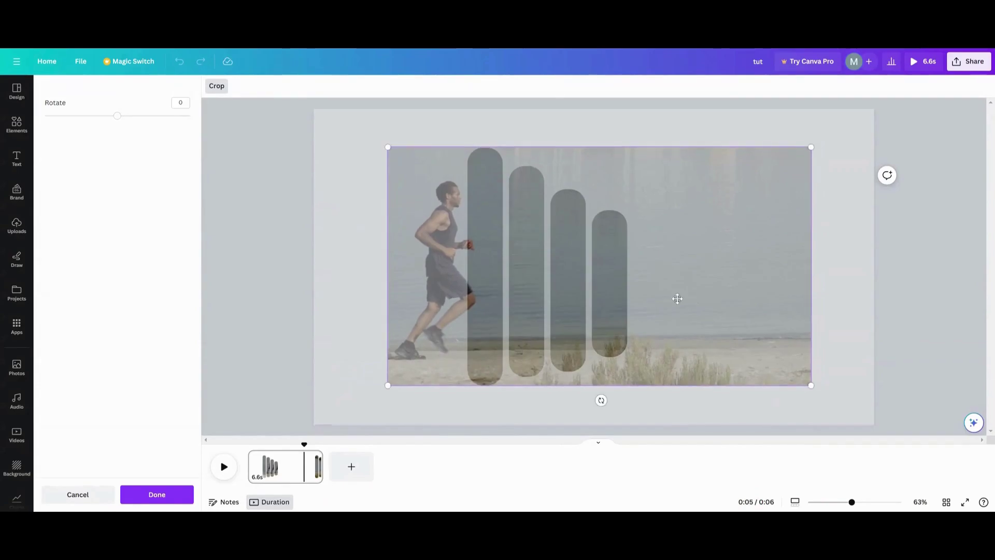
Enlarge and align the runner clip inside the third bar.
click(365, 213)
click(573, 280)
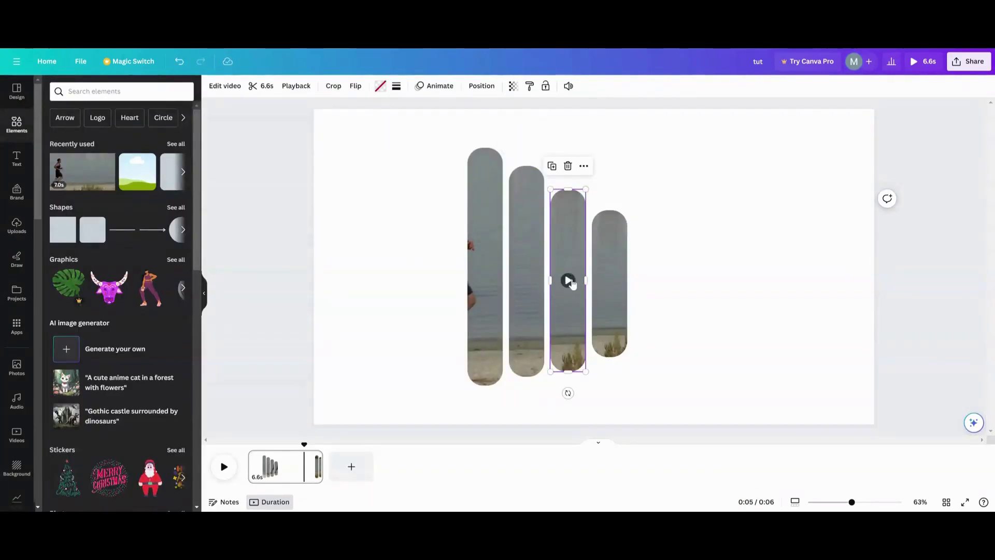
double_click(570, 300)
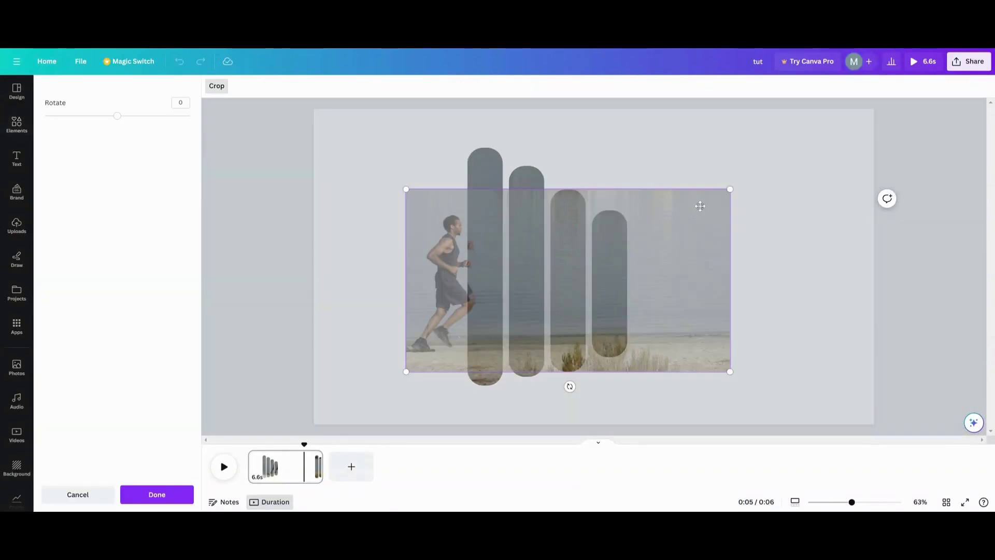
drag(732, 190, 804, 148)
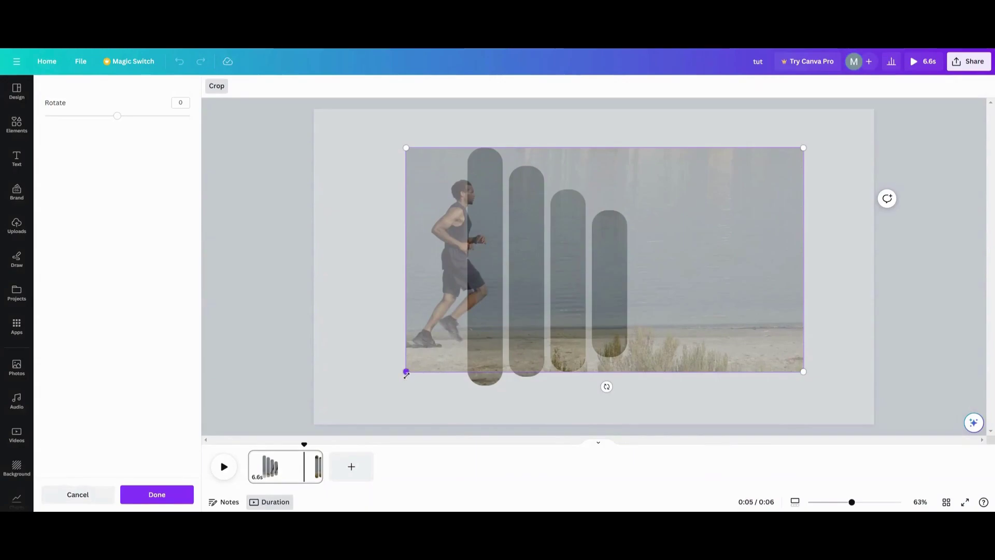
drag(406, 374, 386, 394)
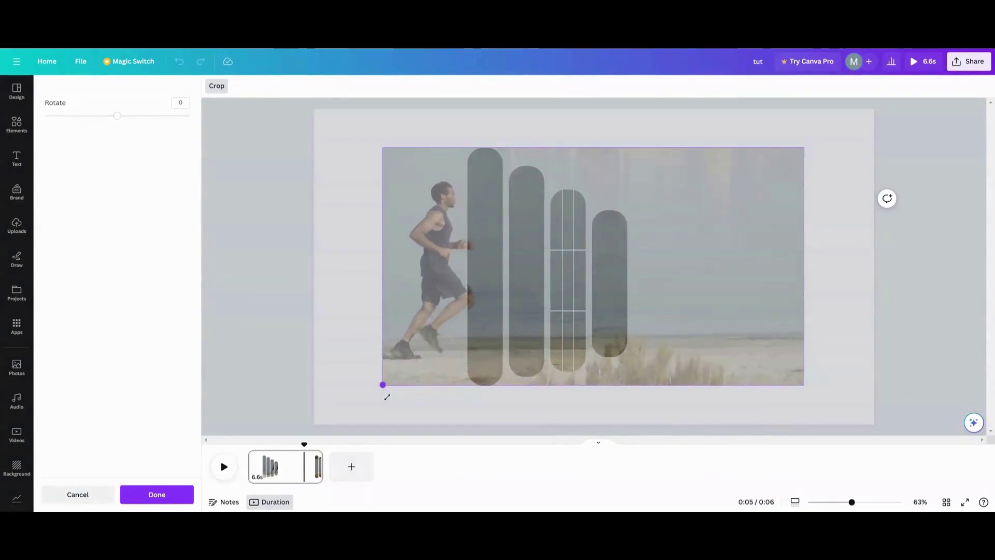
drag(432, 365, 446, 364)
key(Return)
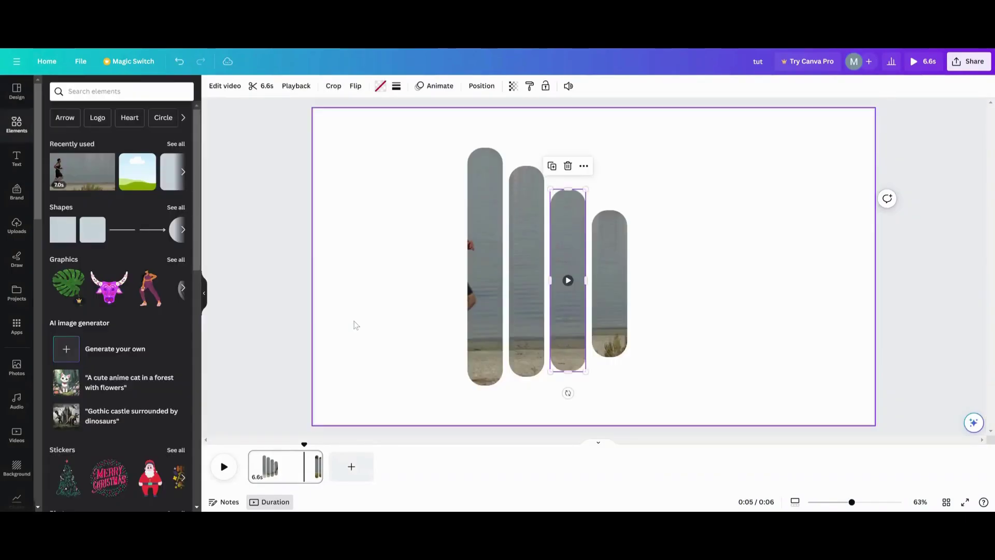
Enlarge and align the runner clip inside the fourth bar.
double_click(604, 315)
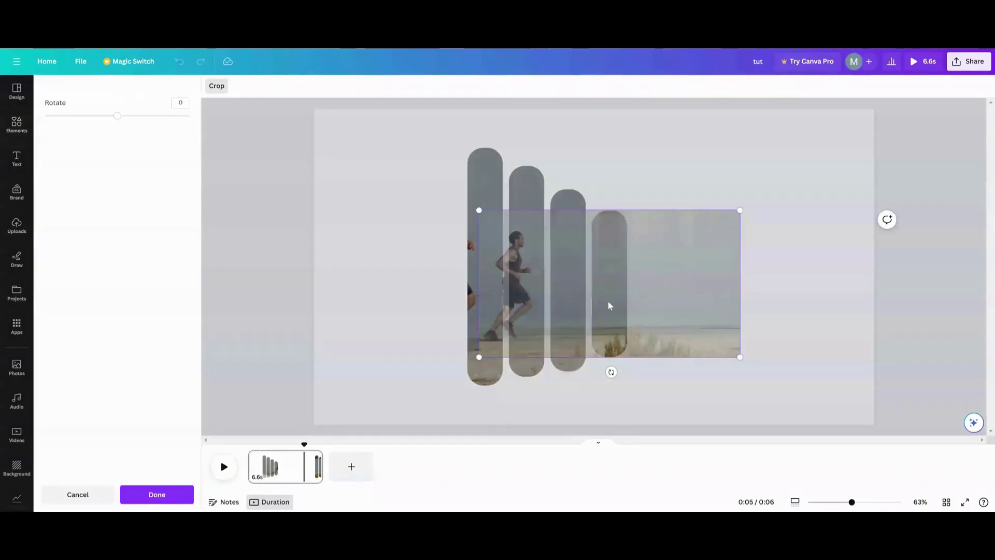
drag(739, 210, 851, 145)
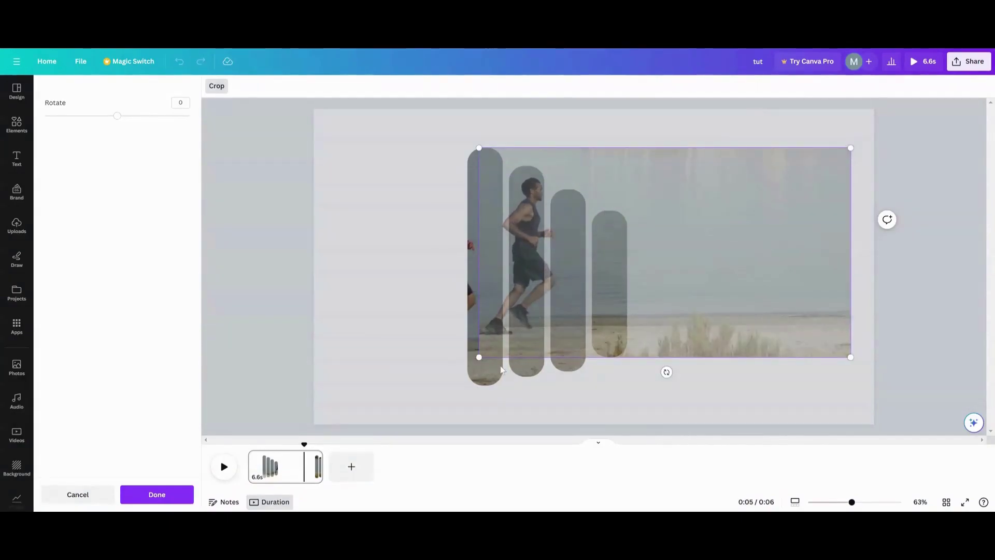
drag(479, 358, 436, 395)
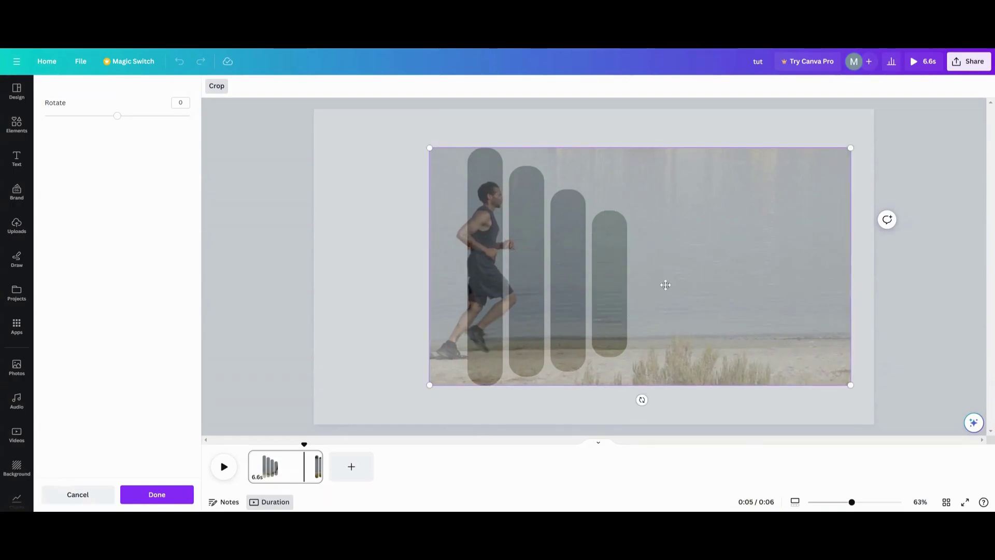
drag(666, 285, 622, 288)
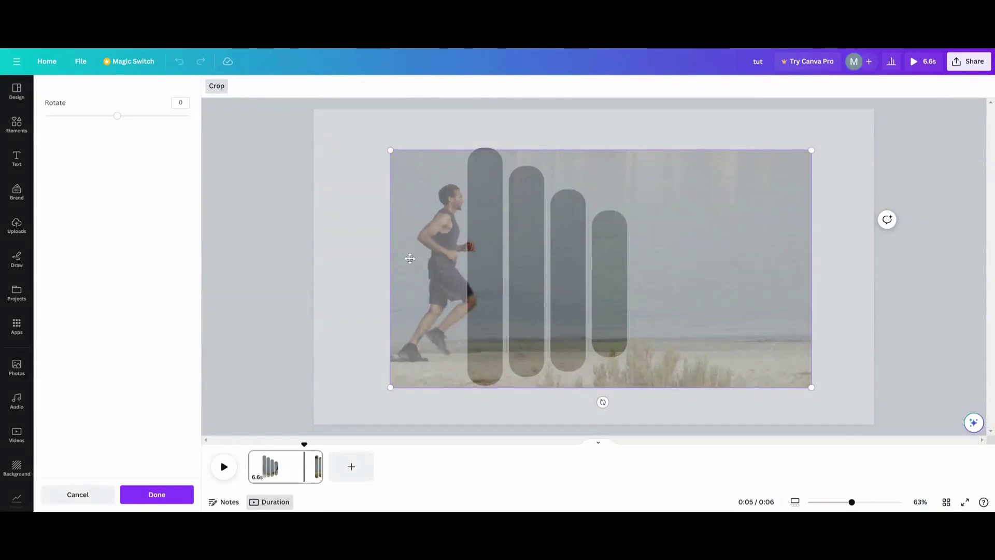
drag(404, 265, 403, 257)
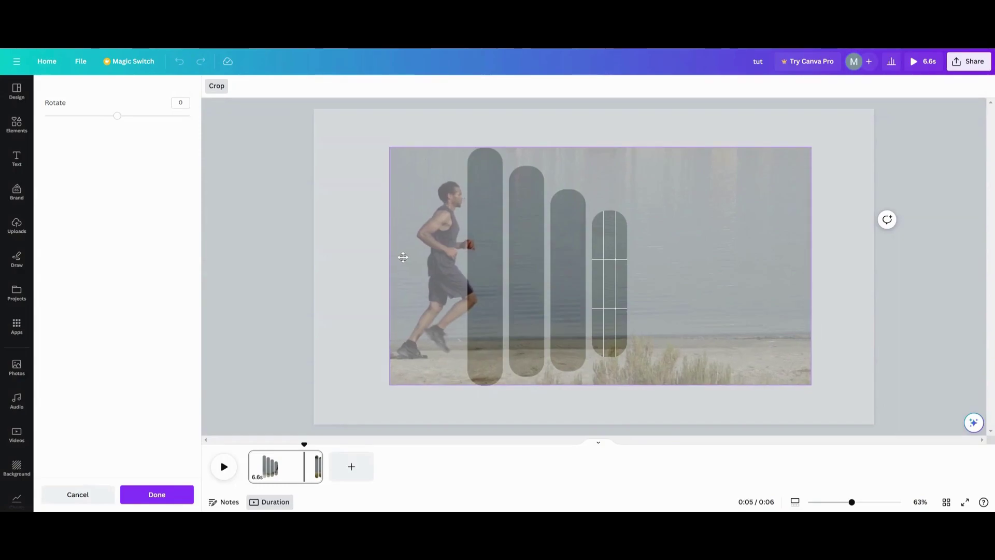
click(376, 300)
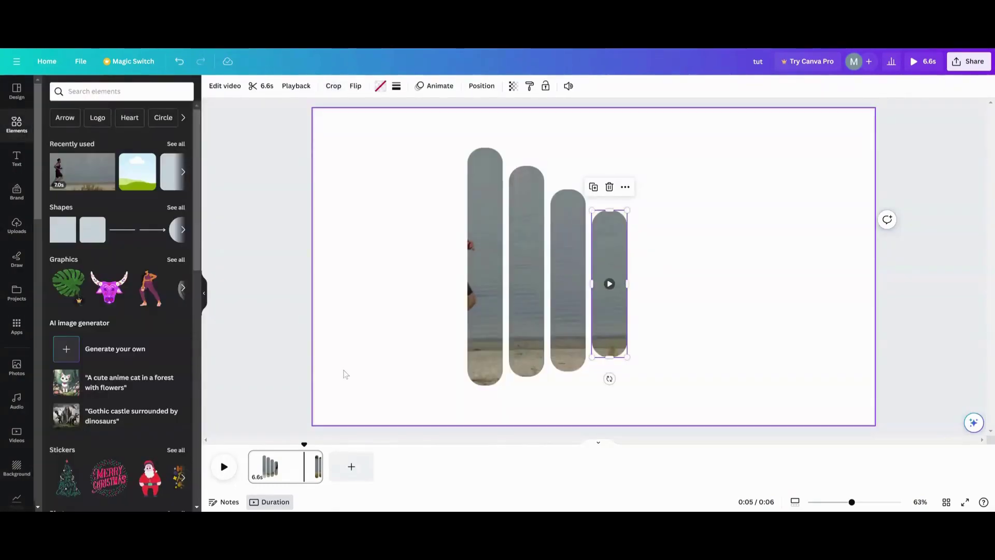
click(248, 468)
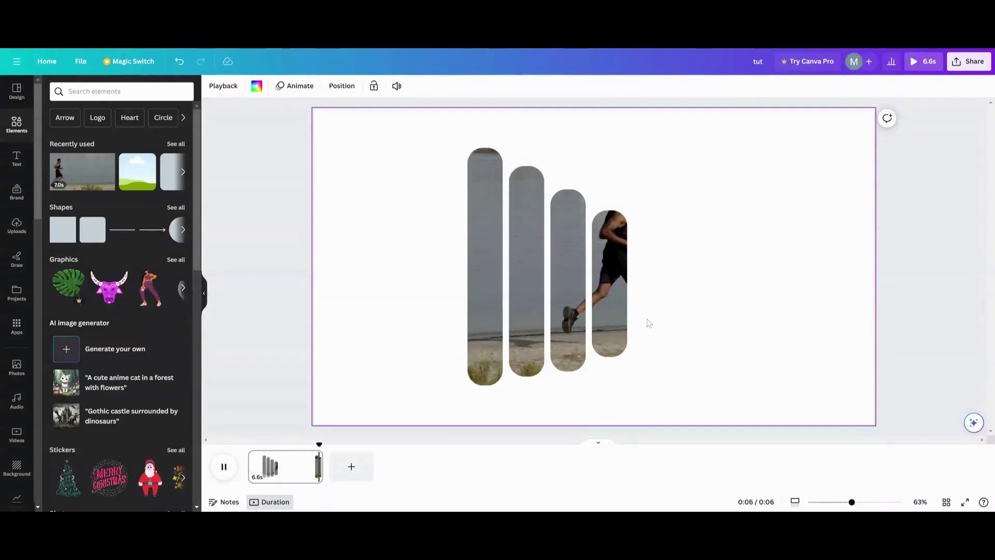
click(251, 467)
click(224, 468)
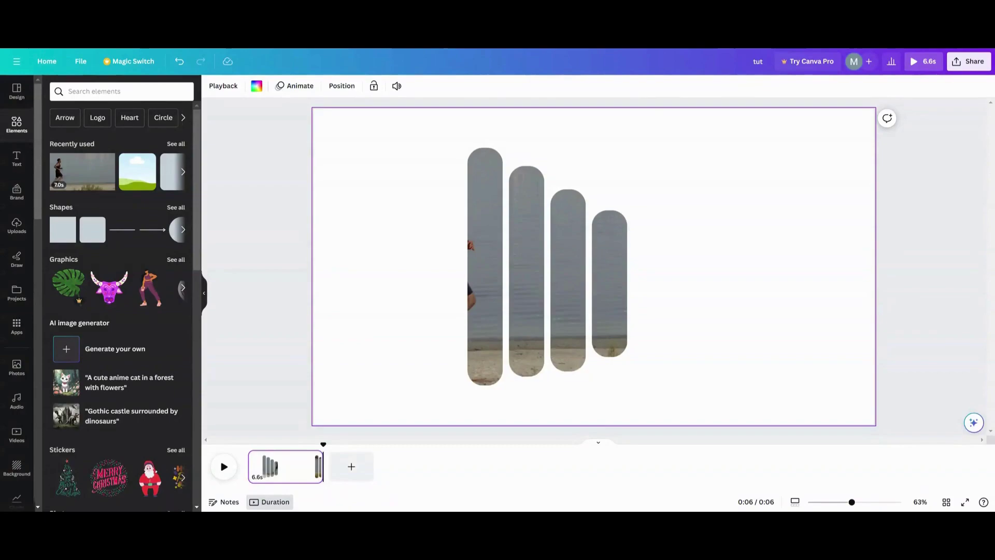
Delete the first bar, undo that, then detach its video and delete the video.
right_click(473, 200)
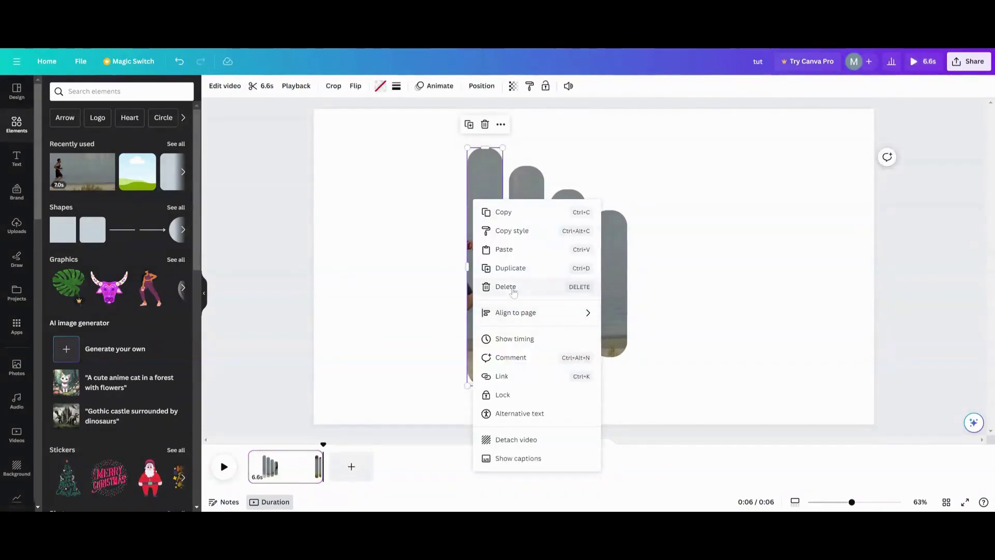
click(513, 289)
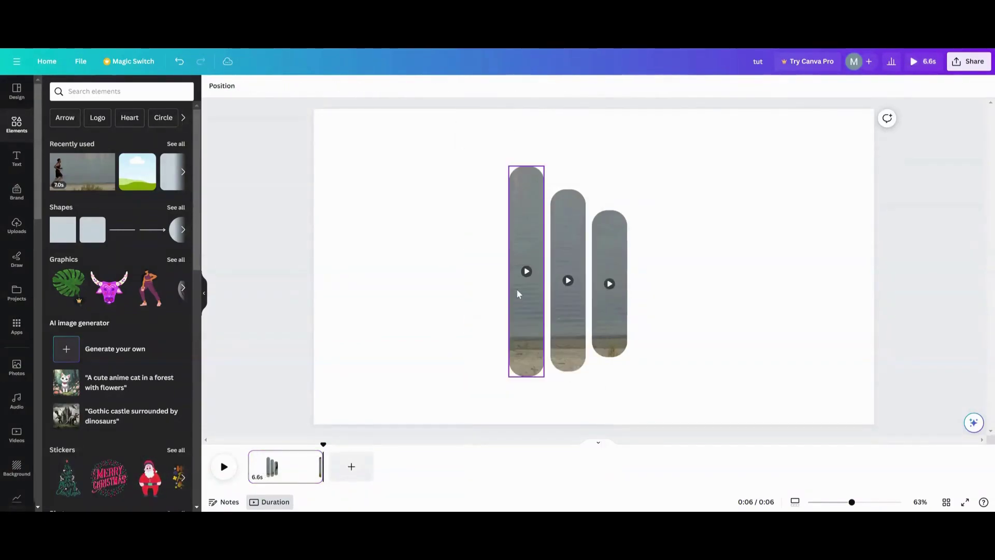
click(180, 61)
click(487, 160)
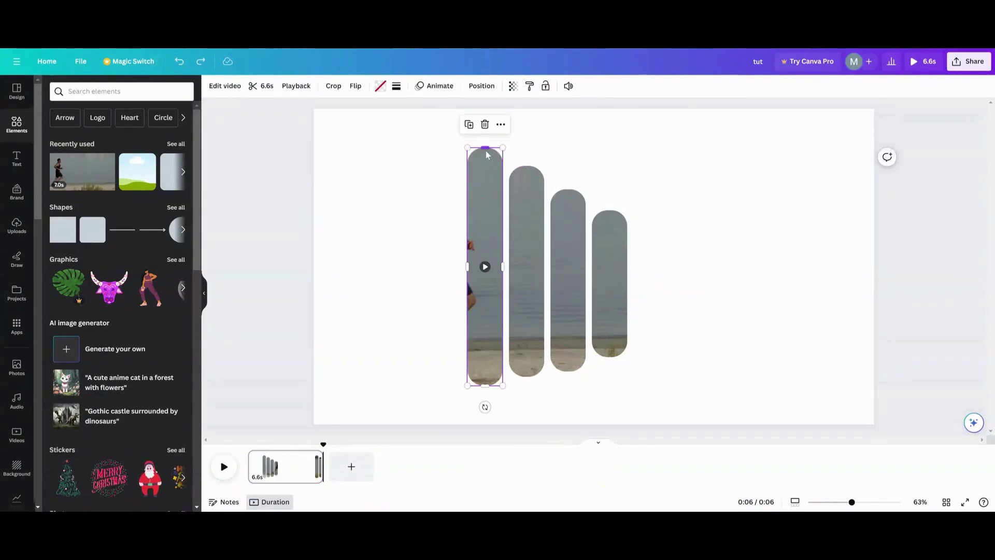
right_click(486, 152)
click(544, 376)
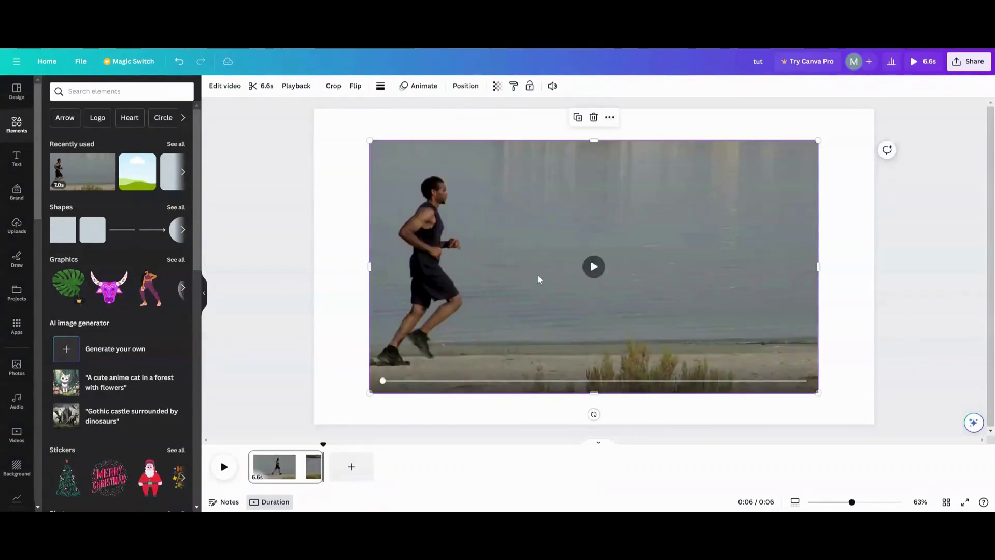
key(Delete)
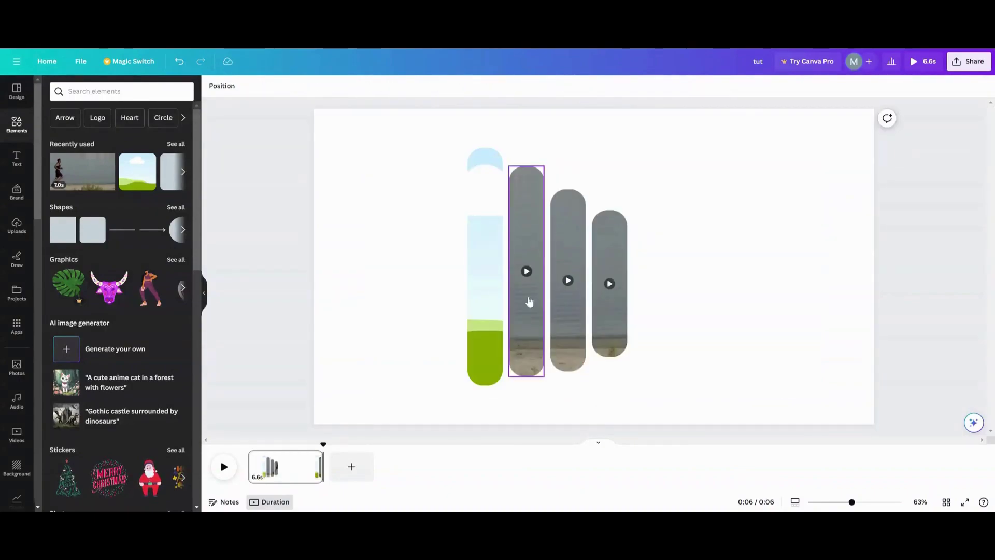
Select all remaining bars with a selection box and delete them.
click(528, 302)
right_click(532, 233)
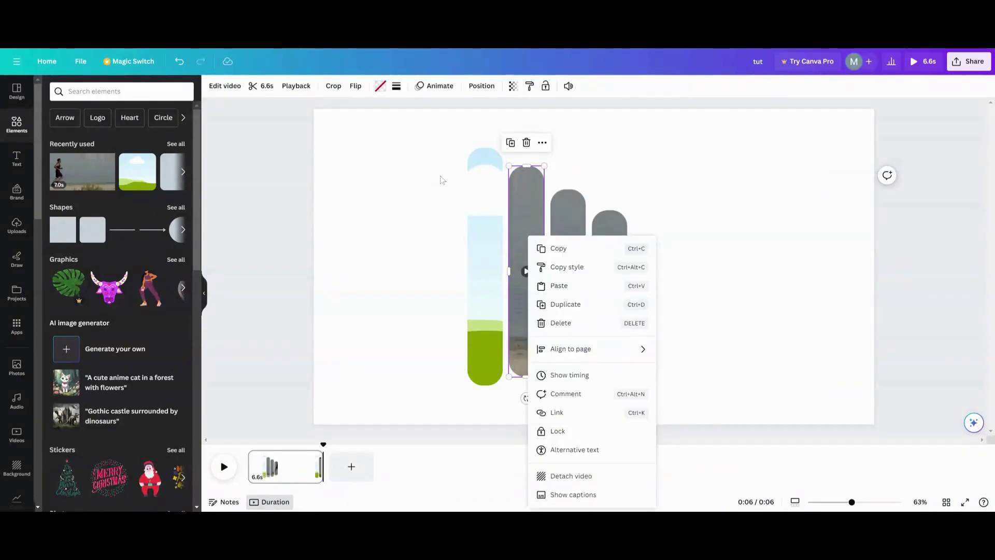
click(440, 180)
drag(392, 204, 670, 323)
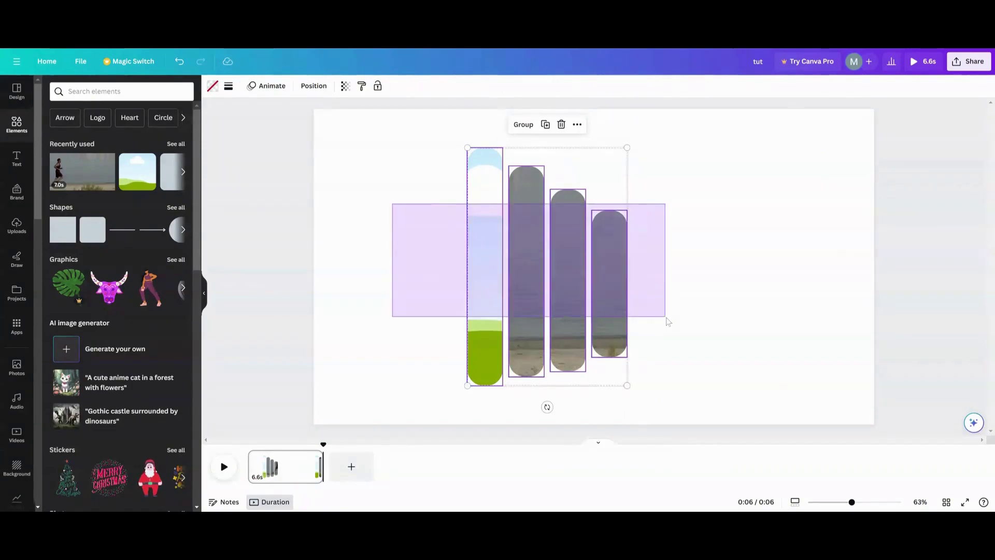
key(Delete)
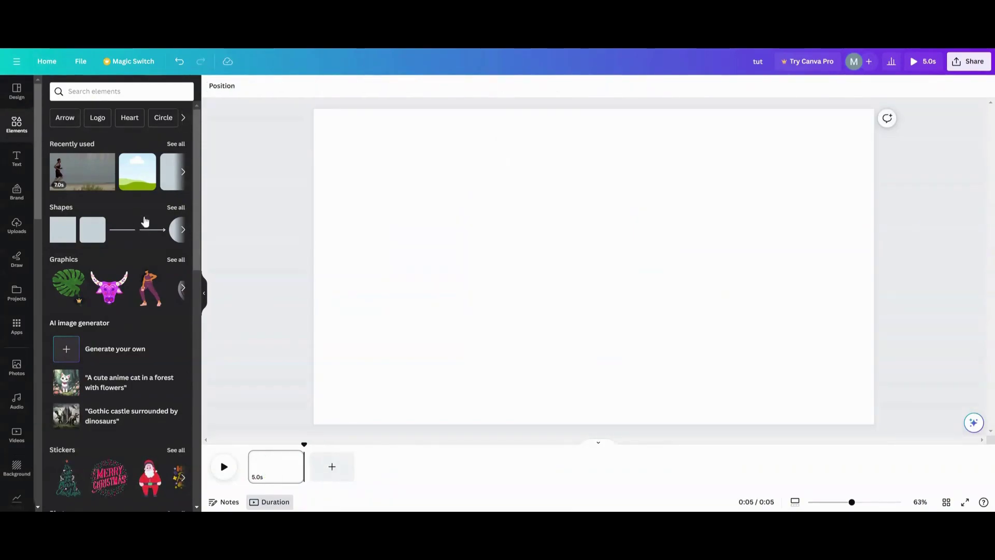
Add the square sky-and-grass image from Recently used, shrink it and position it.
click(176, 144)
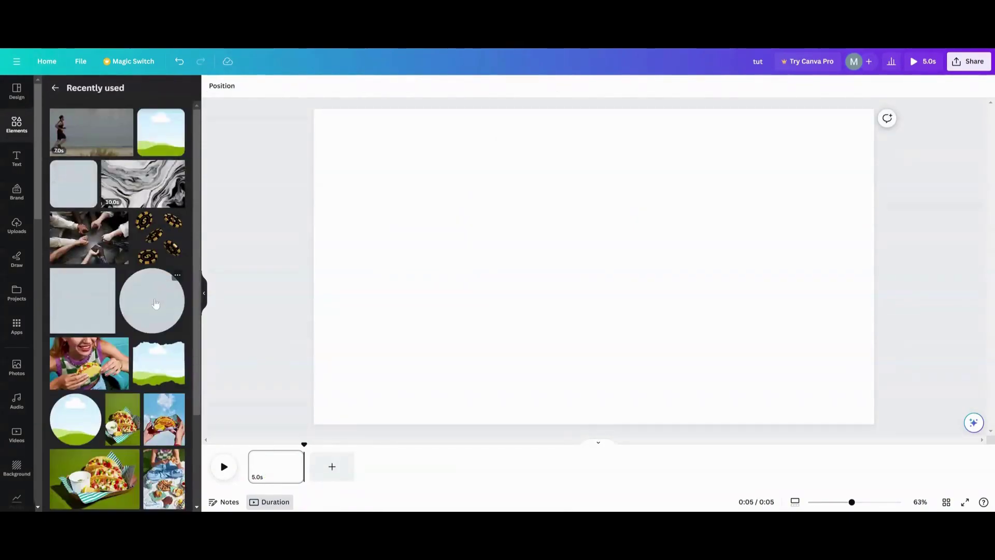
click(161, 131)
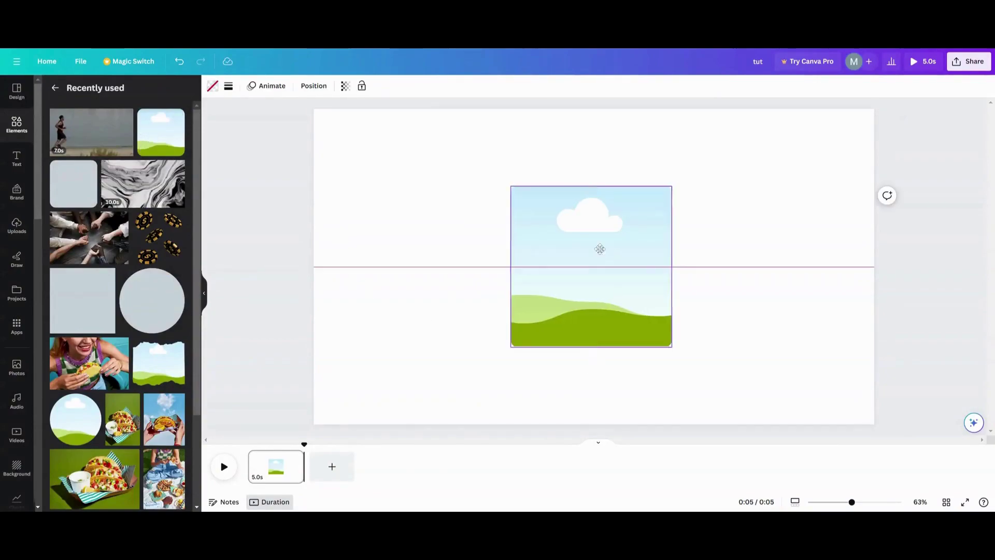
mouse_move(603, 248)
mouse_down()
mouse_move(467, 238)
mouse_move(616, 335)
mouse_up()
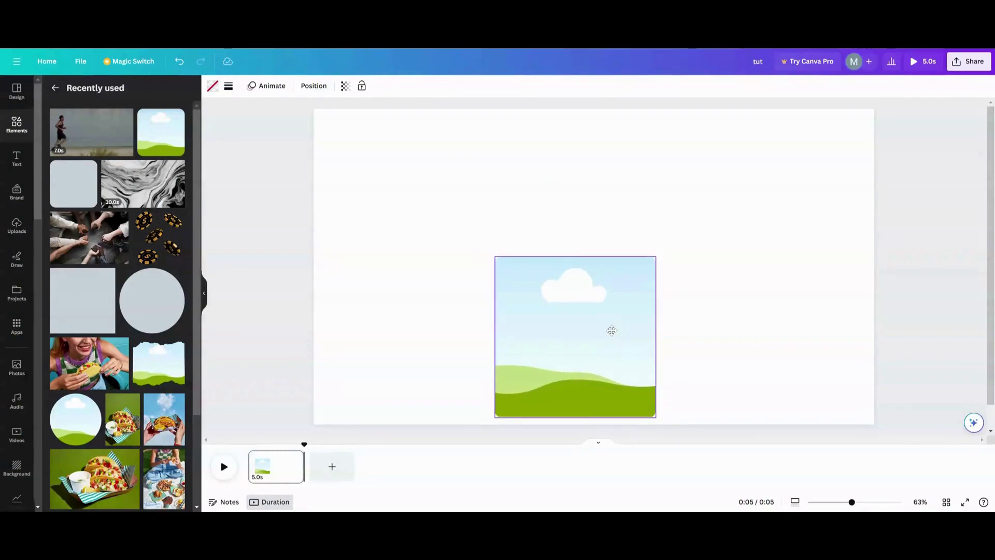
drag(496, 257, 537, 300)
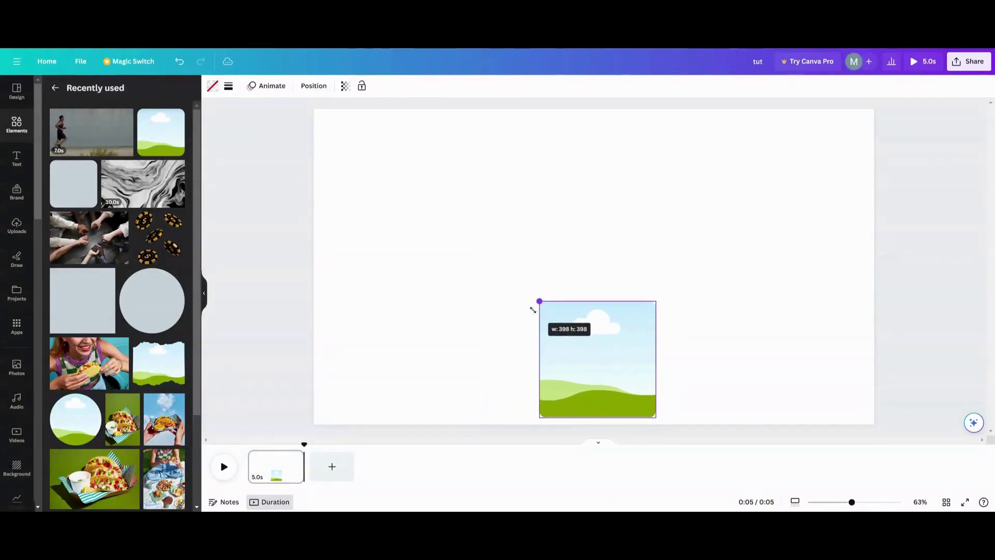
drag(605, 327, 590, 325)
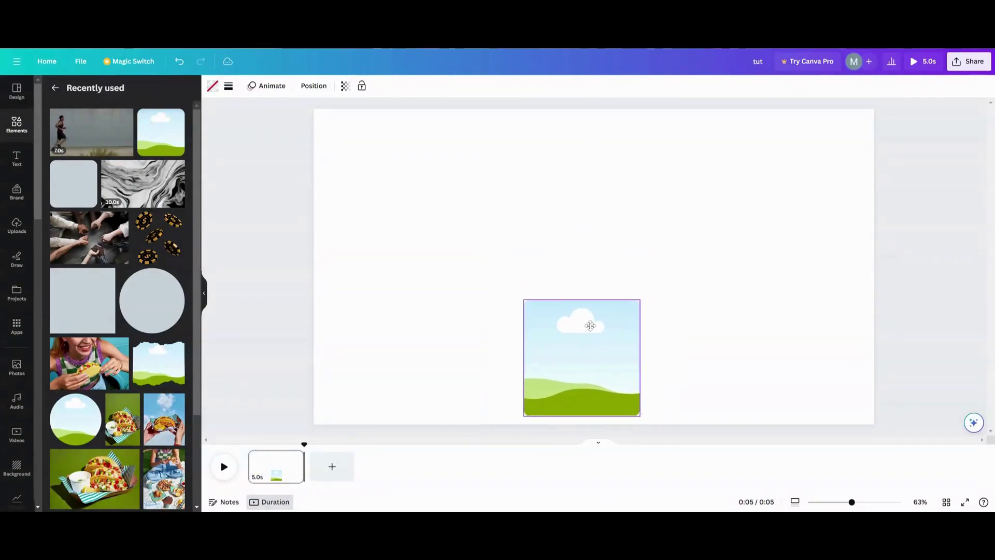
Add the circular frame, shrink it and place it above the square.
click(74, 418)
drag(589, 311, 552, 235)
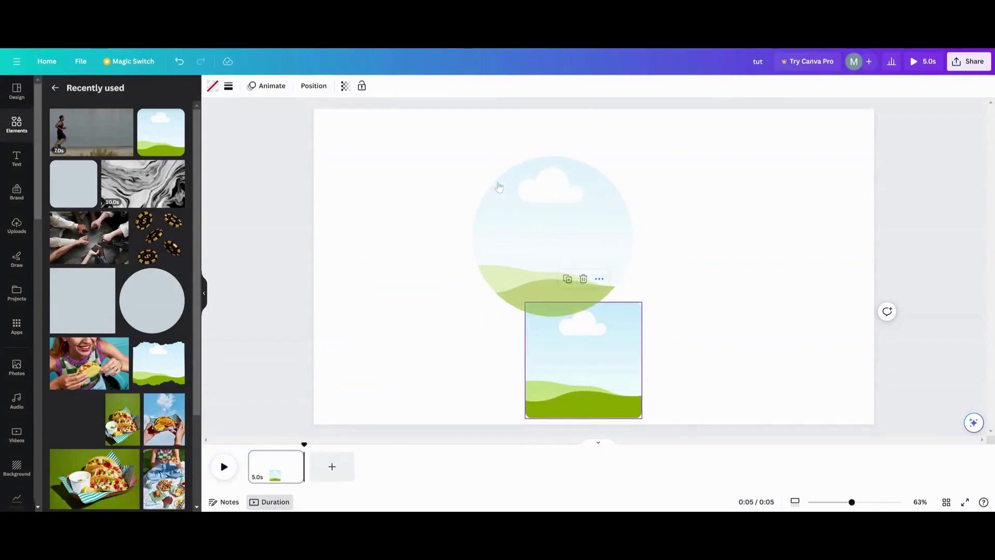
drag(471, 155, 533, 214)
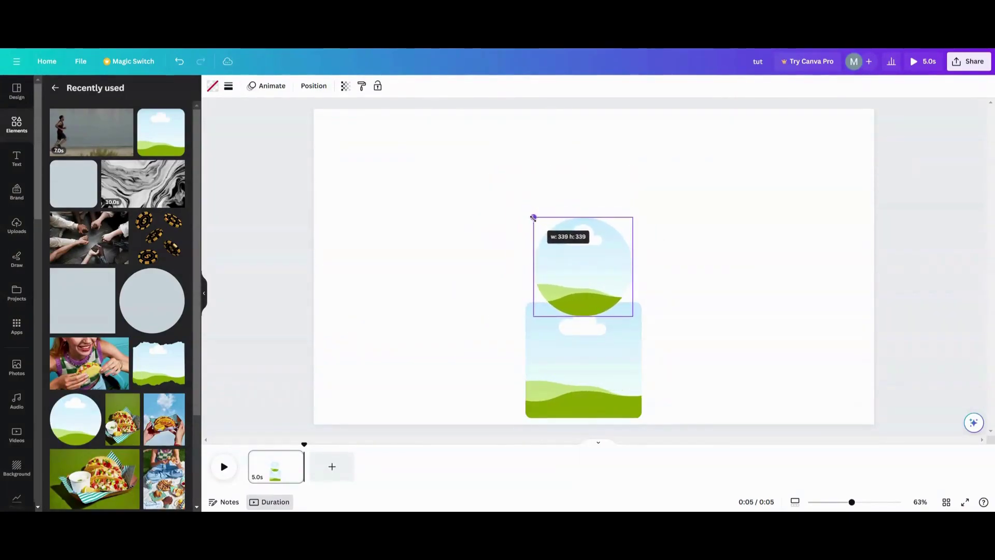
mouse_move(576, 264)
mouse_down()
mouse_move(567, 244)
mouse_move(568, 253)
mouse_up()
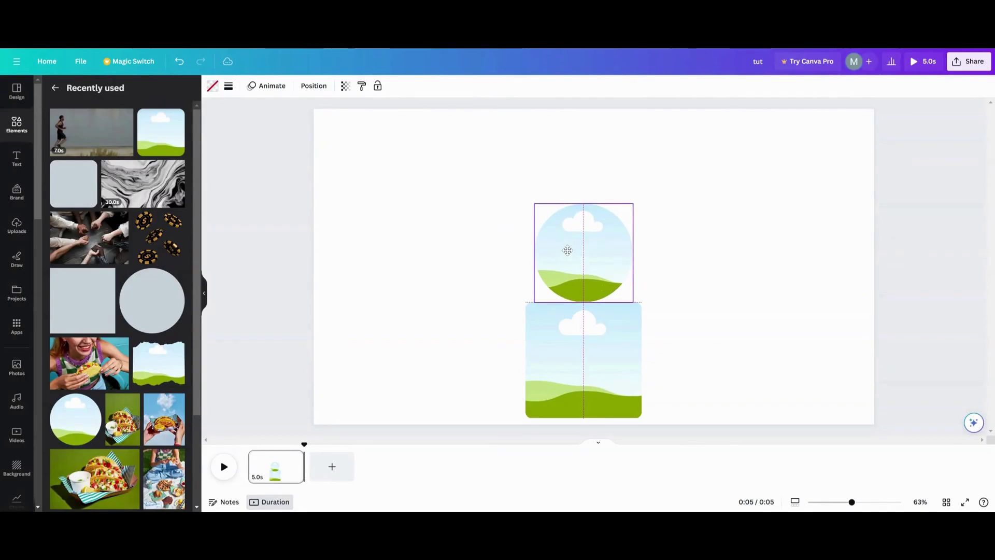
scroll(136, 376, down, 2)
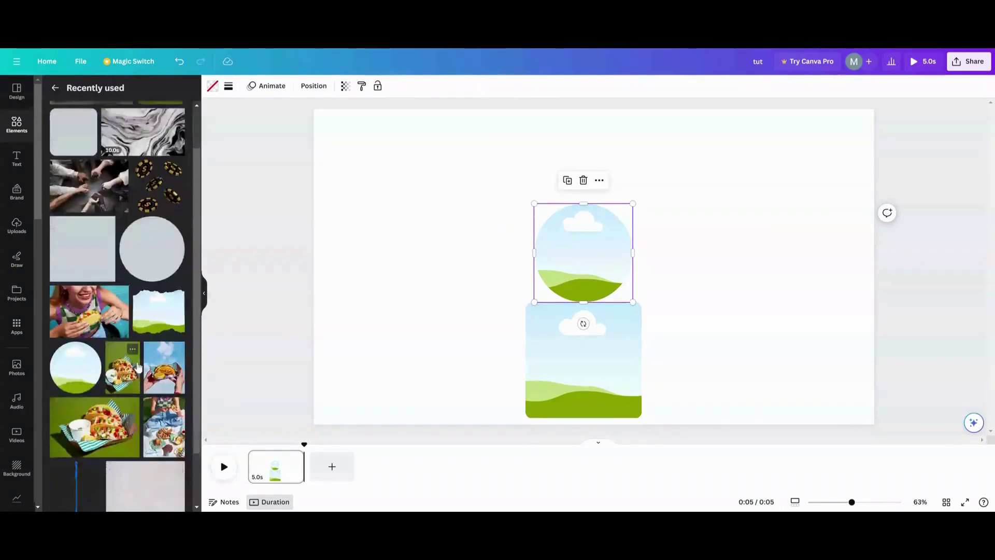
scroll(152, 331, down, 3)
scroll(156, 335, down, 2)
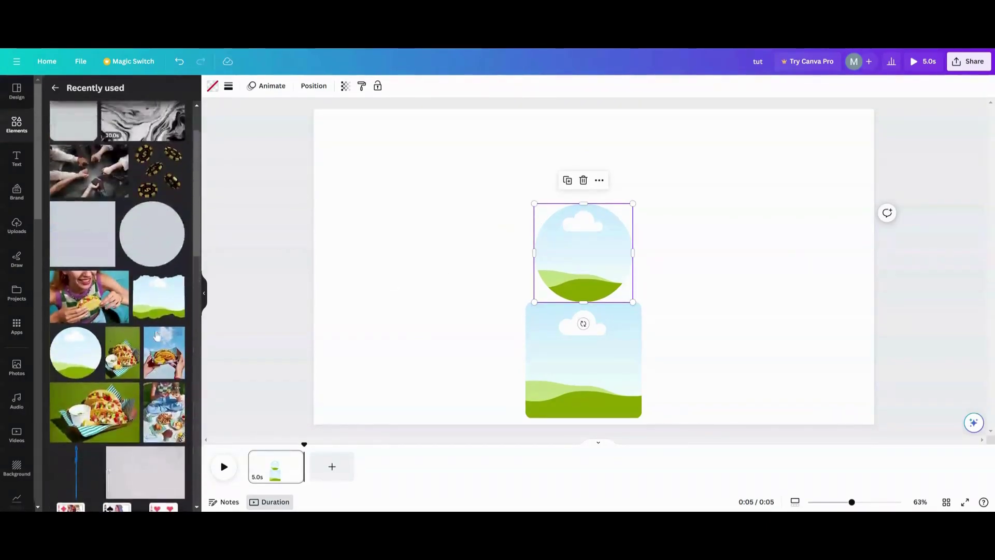
Add the torn-paper frame, shrink it, rotate it to -90° and place it above the circle.
click(160, 298)
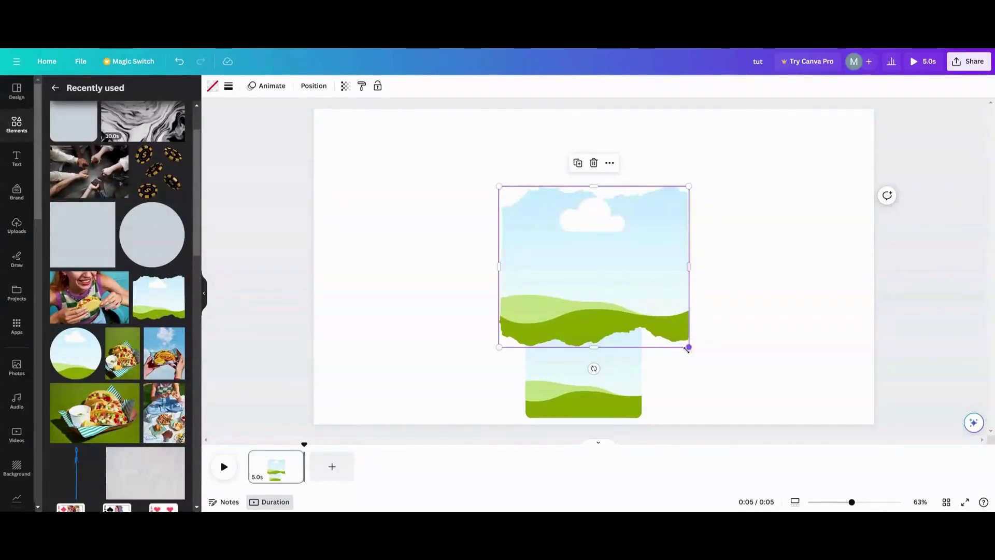
drag(687, 348, 577, 252)
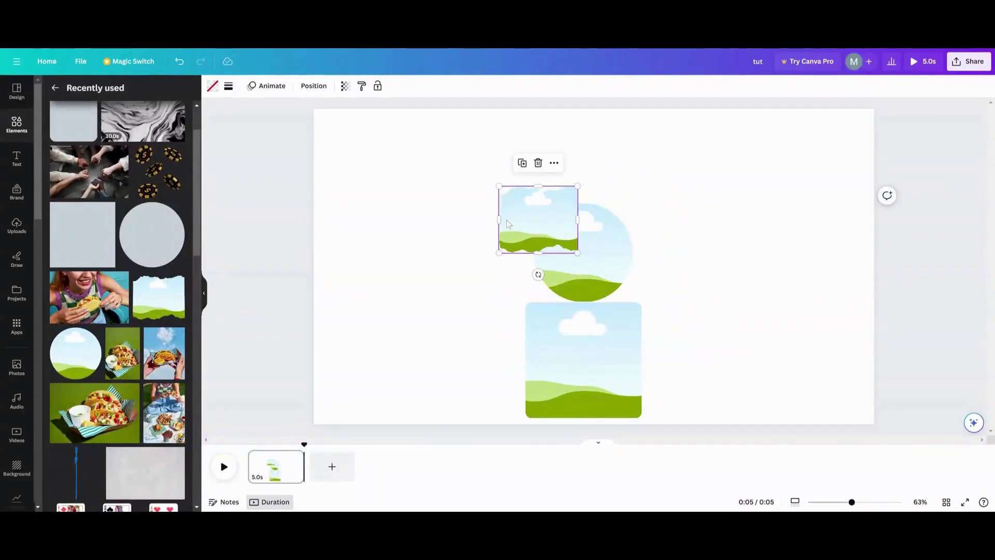
drag(538, 274, 605, 225)
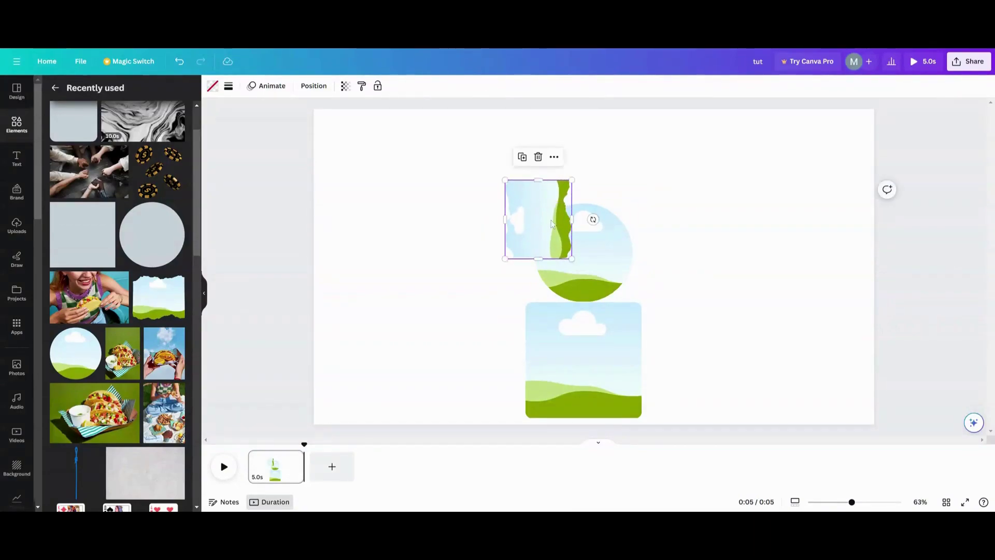
drag(536, 217, 572, 169)
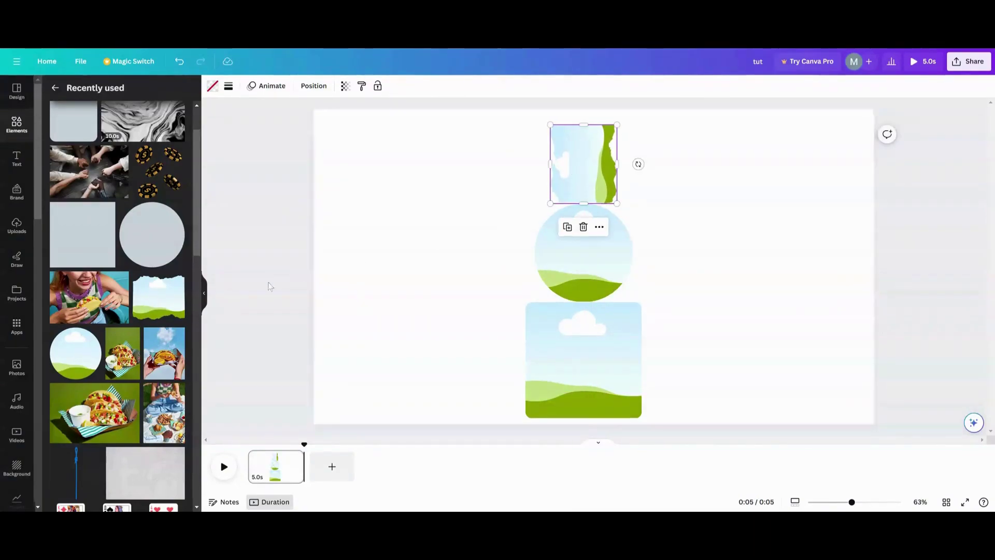
Add the taco photo, duplicate it, and drop copies into the rounded-square, circle and torn-paper frames.
click(89, 298)
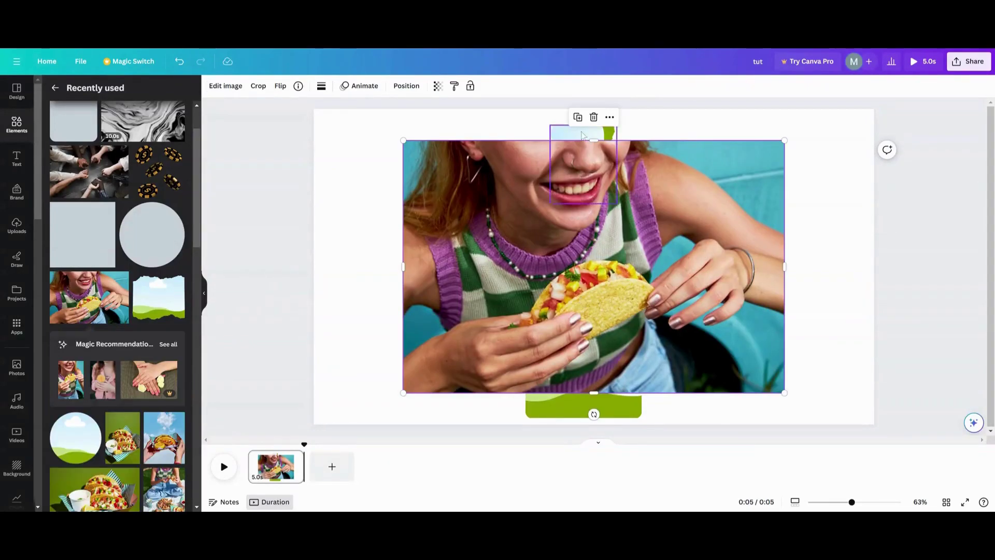
click(578, 118)
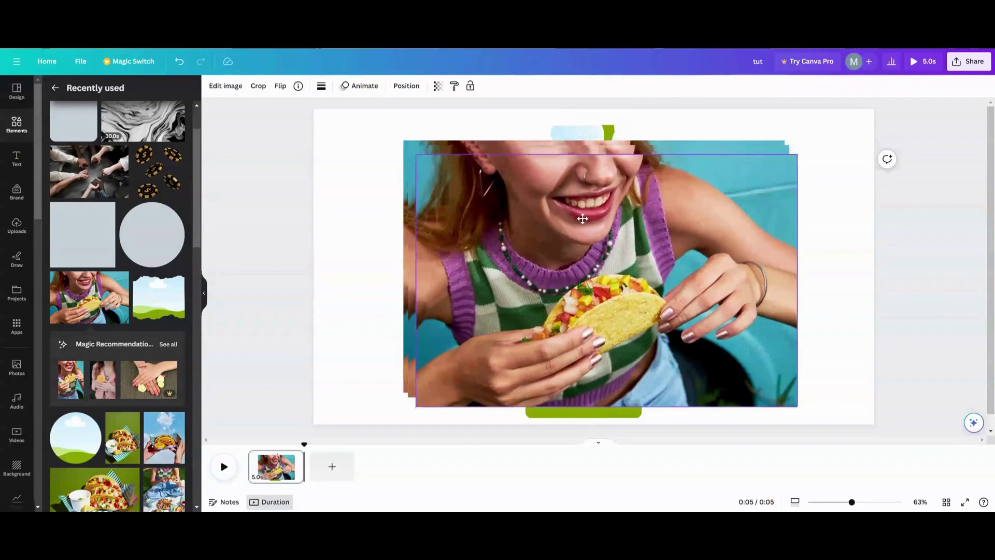
mouse_move(579, 167)
mouse_down()
mouse_move(593, 269)
mouse_move(587, 427)
mouse_up()
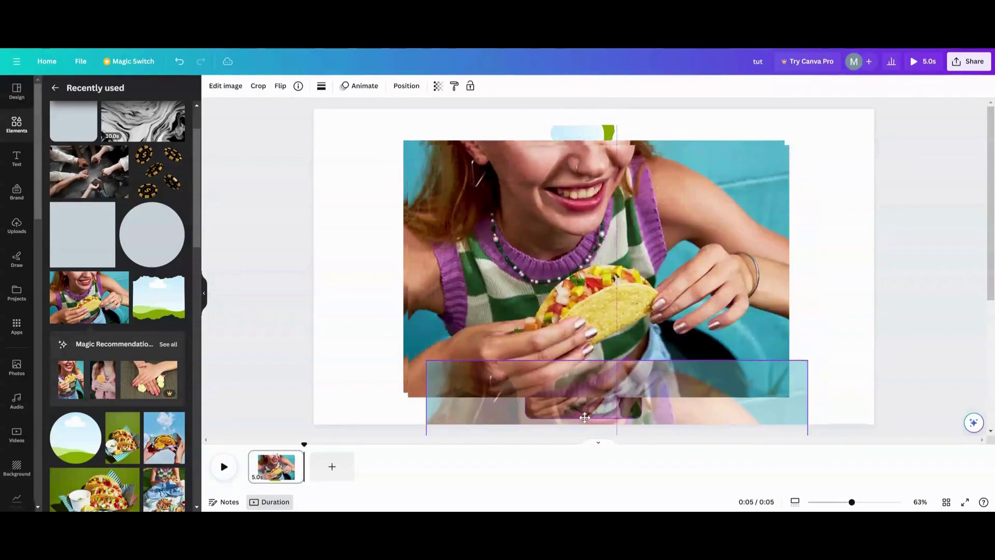
click(491, 270)
key(ctrl+d)
mouse_move(492, 270)
mouse_down()
mouse_move(582, 153)
mouse_move(747, 233)
mouse_up()
mouse_move(466, 233)
mouse_down()
mouse_move(527, 185)
mouse_move(591, 195)
mouse_up()
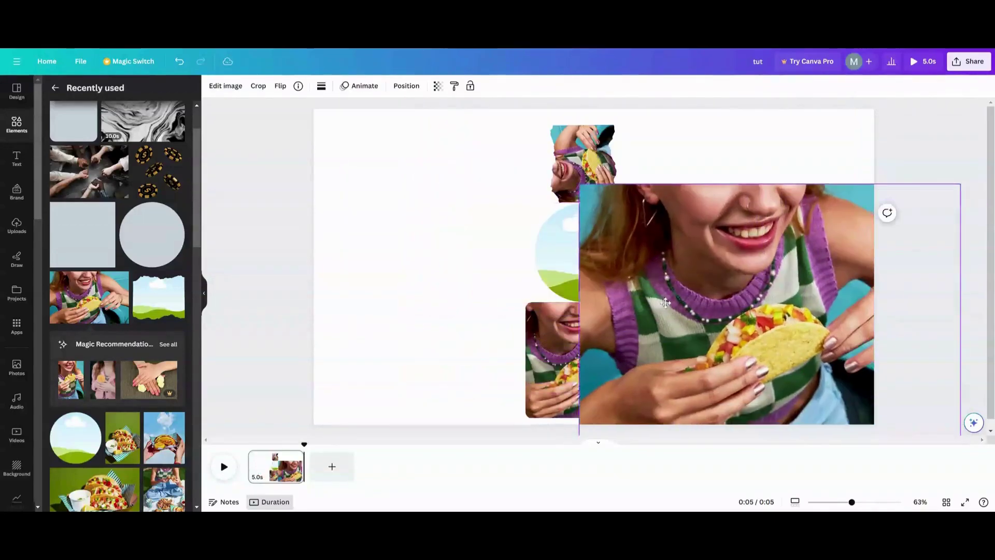
drag(700, 272, 557, 266)
click(583, 248)
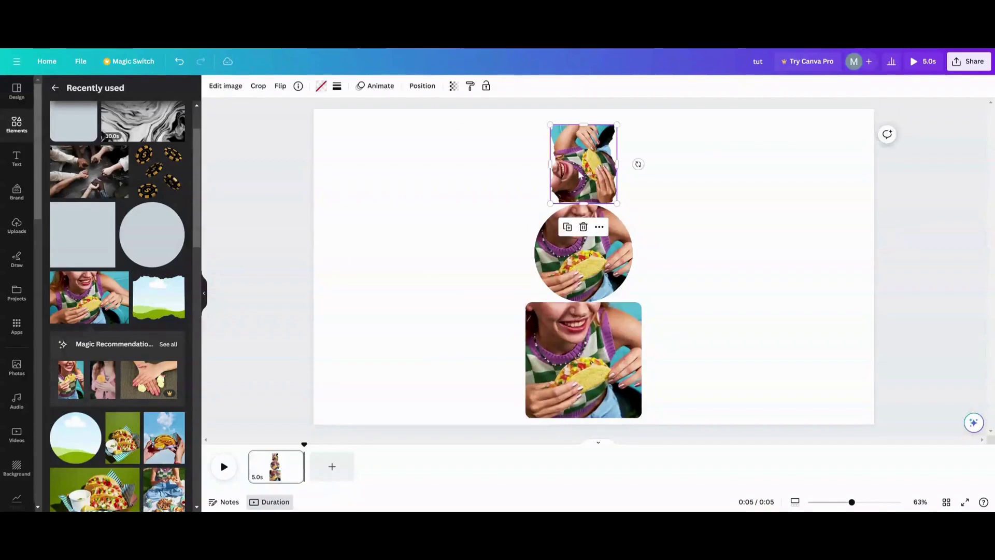
Enlarge the taco photo inside the rounded square and shift it left to align.
double_click(579, 186)
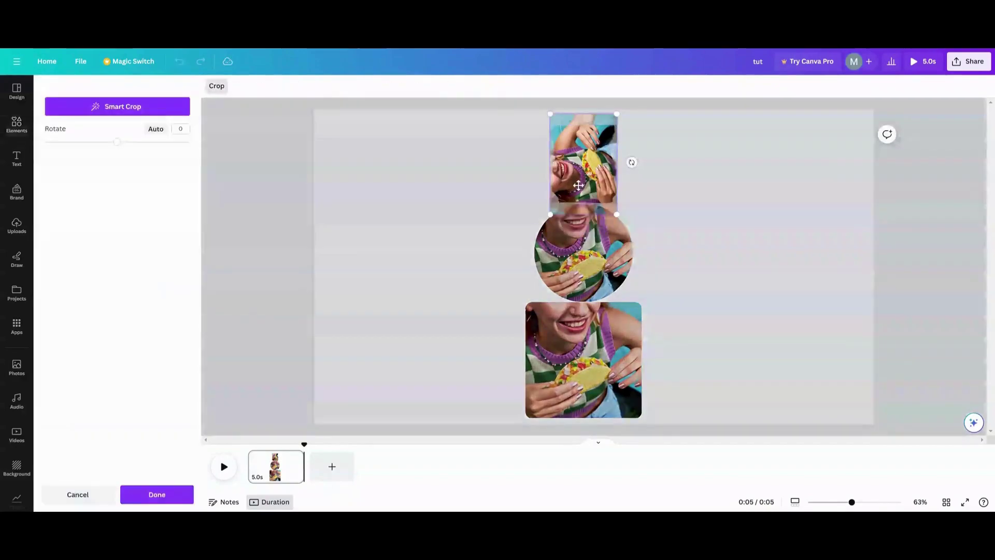
click(582, 367)
double_click(581, 367)
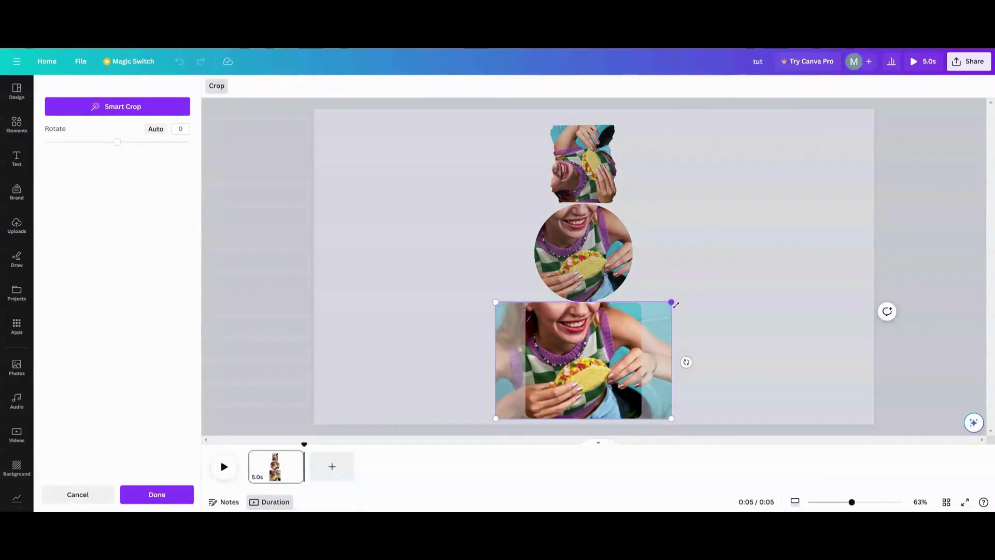
drag(673, 302, 862, 176)
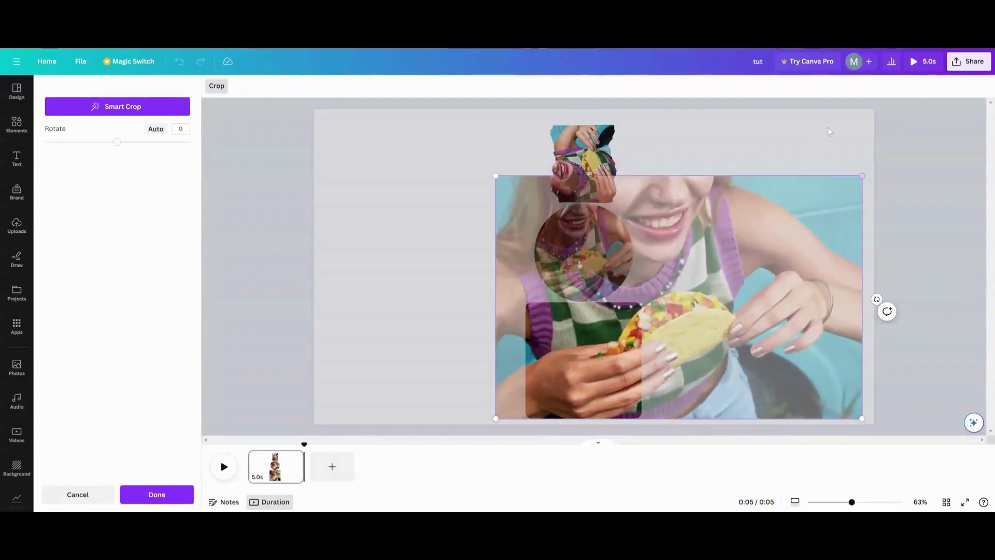
mouse_move(495, 176)
mouse_down()
mouse_move(346, 167)
mouse_move(350, 181)
mouse_up()
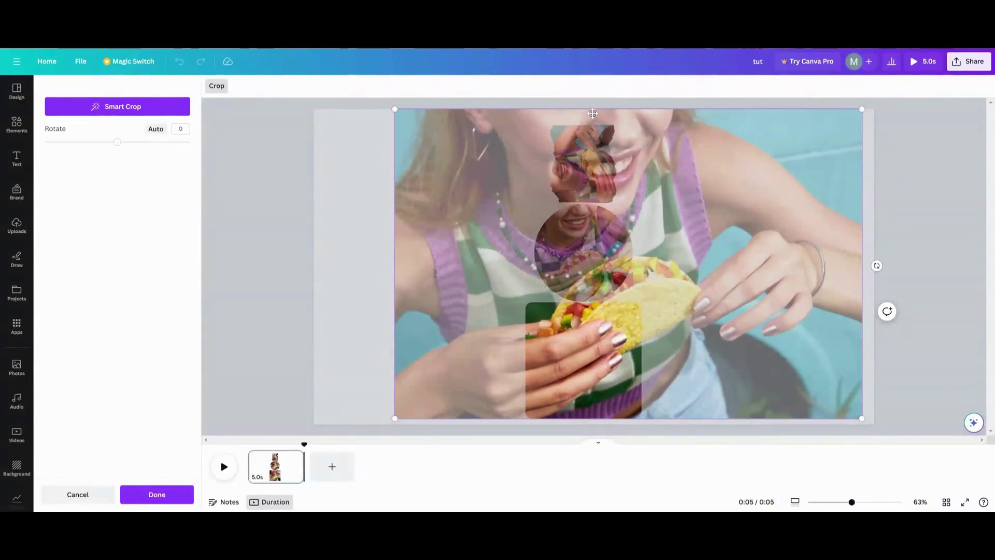
drag(485, 223, 443, 235)
click(342, 259)
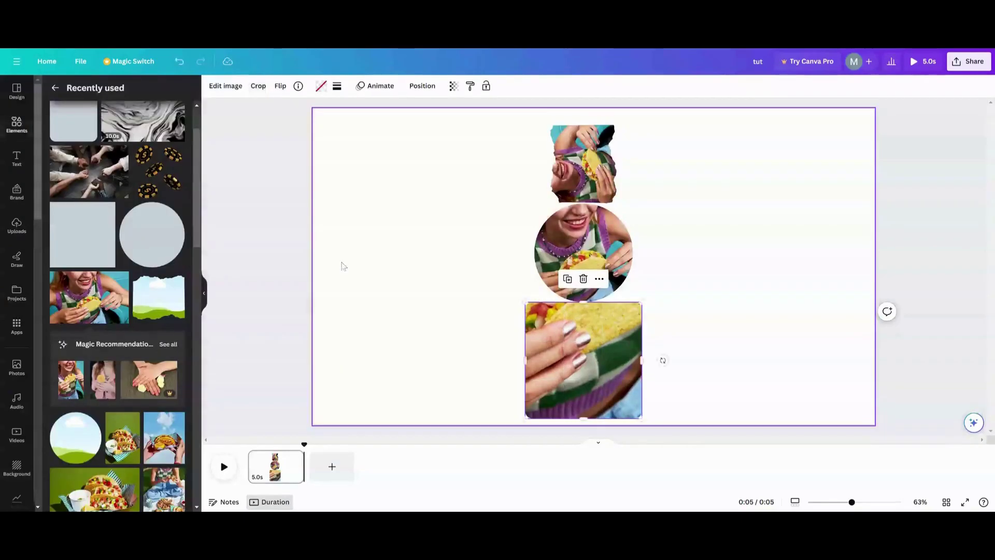
Enlarge the taco photo inside the circle and shift it right to line up.
double_click(597, 252)
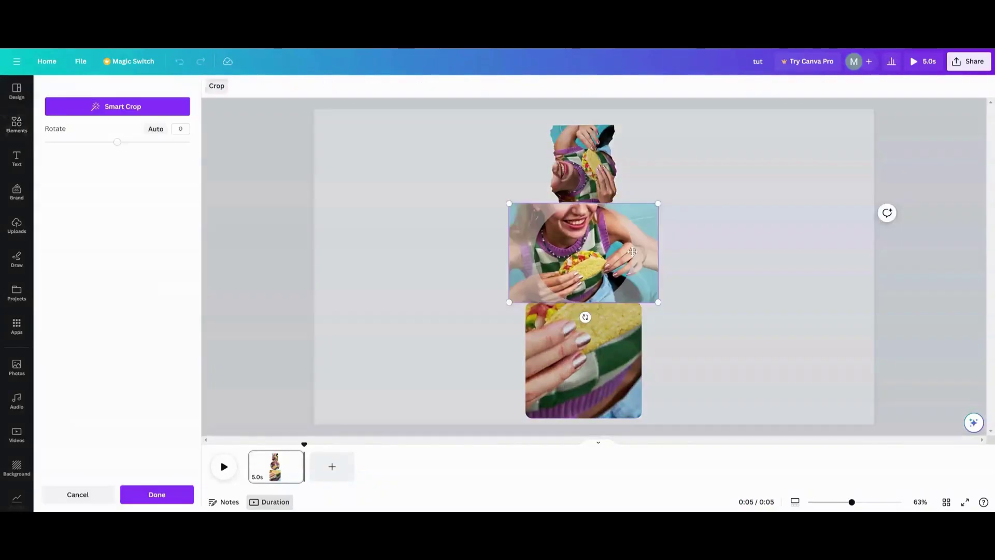
drag(664, 200, 801, 109)
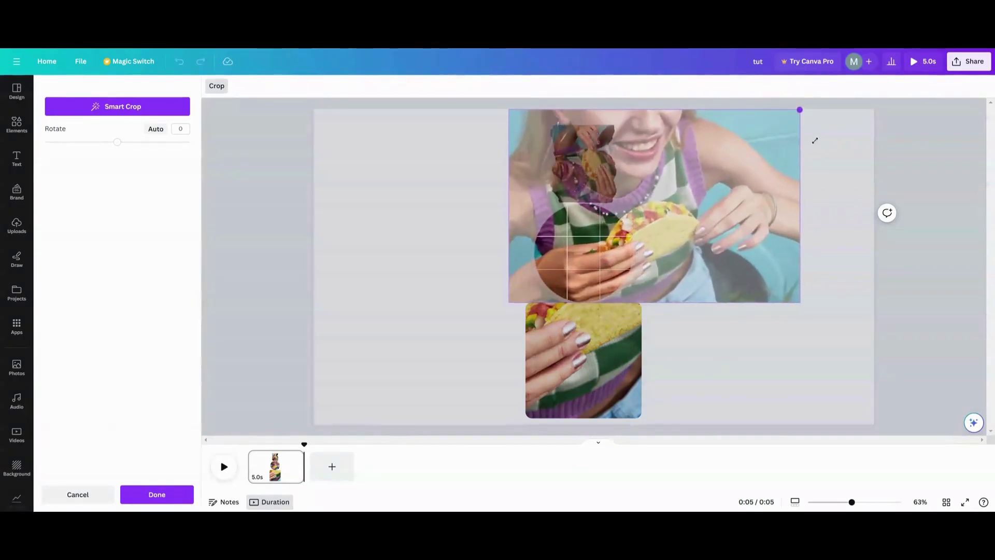
drag(510, 302, 337, 415)
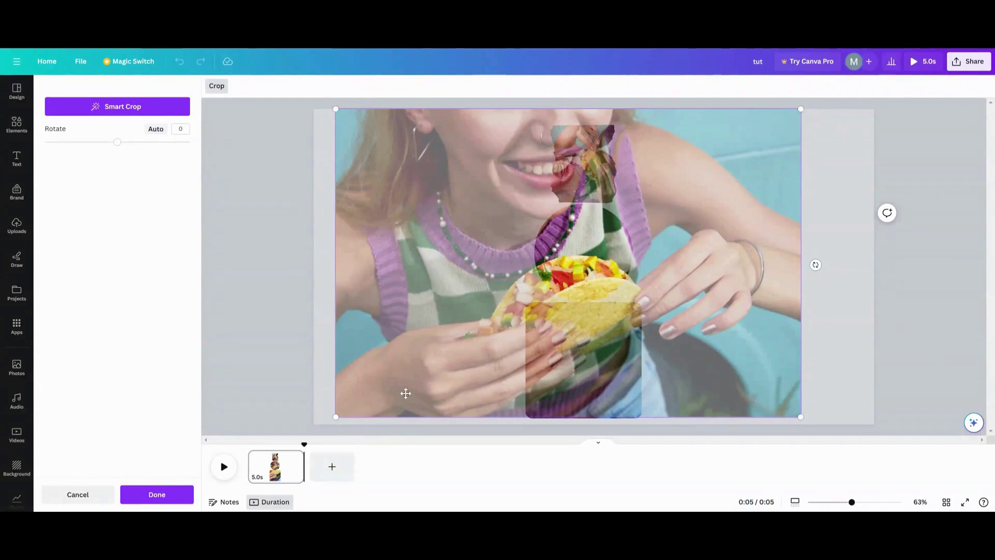
drag(406, 393, 434, 398)
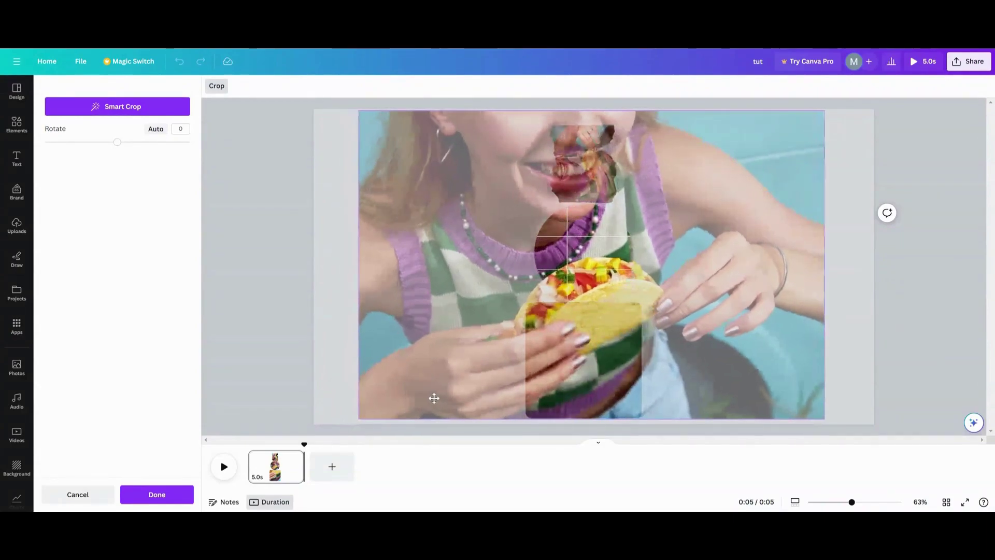
click(351, 320)
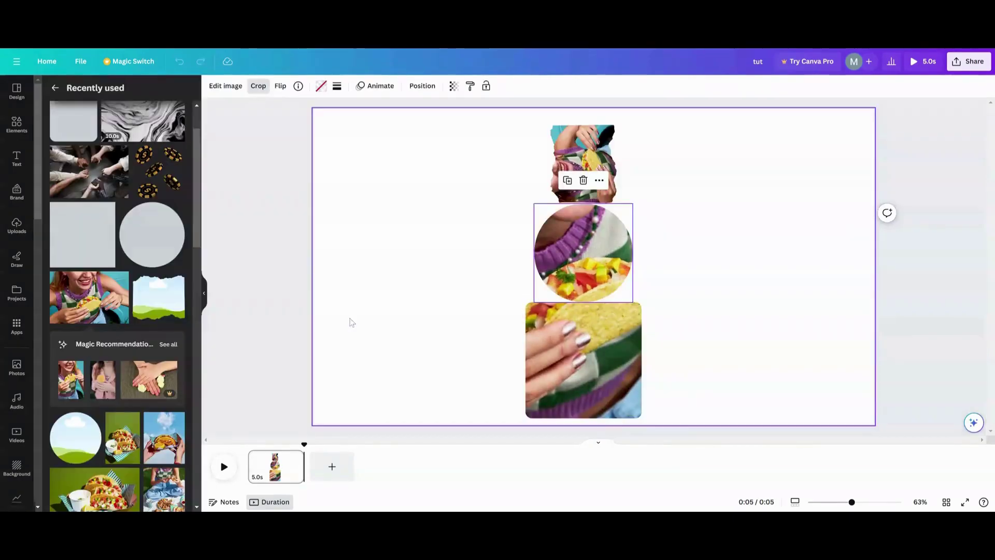
Rotate the torn-paper frame's taco photo 90°, enlarge it, and shift it to match the frames below.
double_click(599, 168)
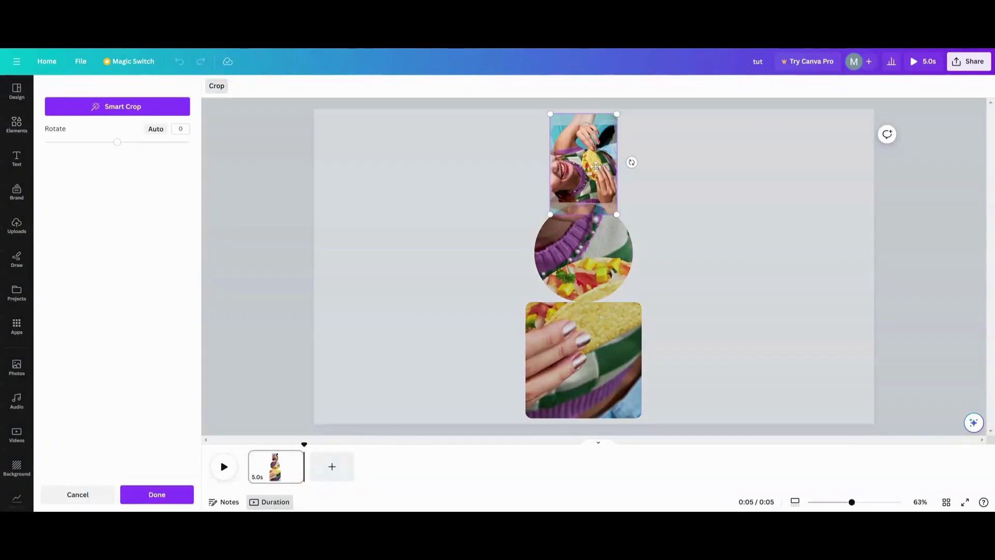
drag(632, 162, 586, 220)
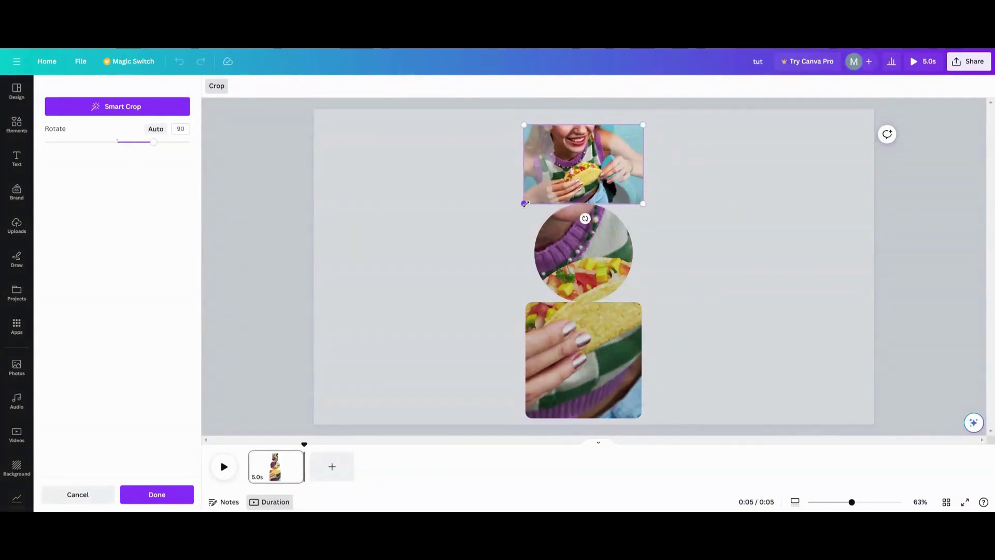
drag(524, 204, 300, 352)
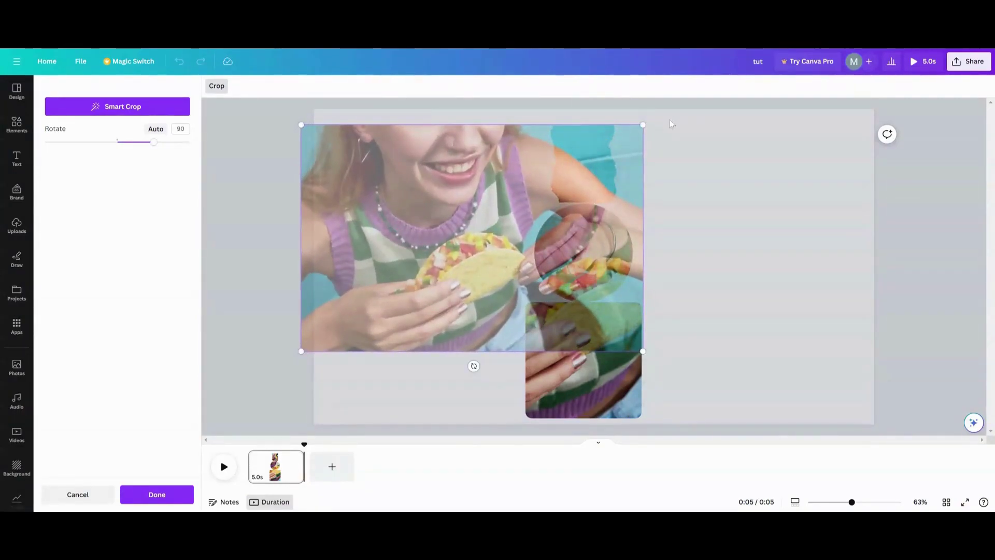
drag(643, 126, 668, 109)
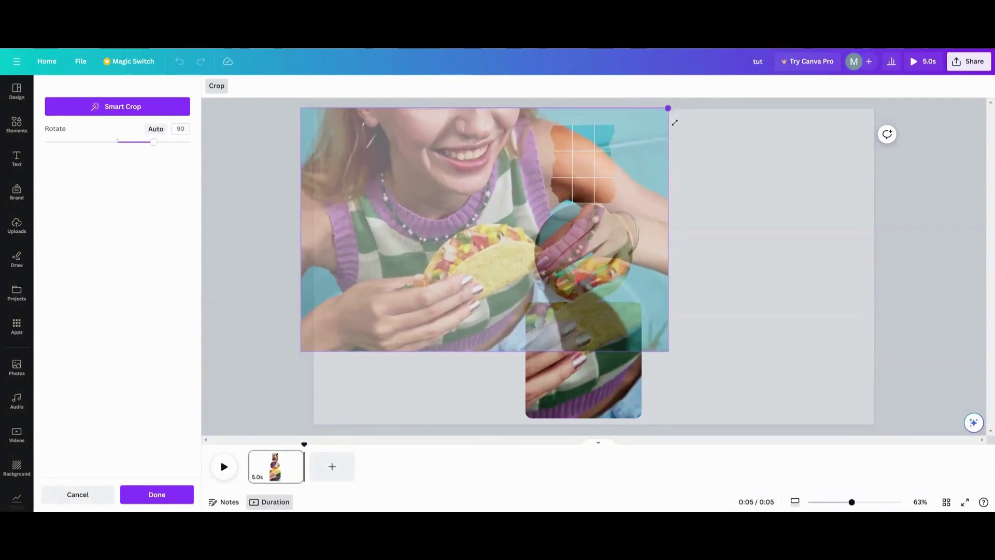
drag(668, 351, 770, 422)
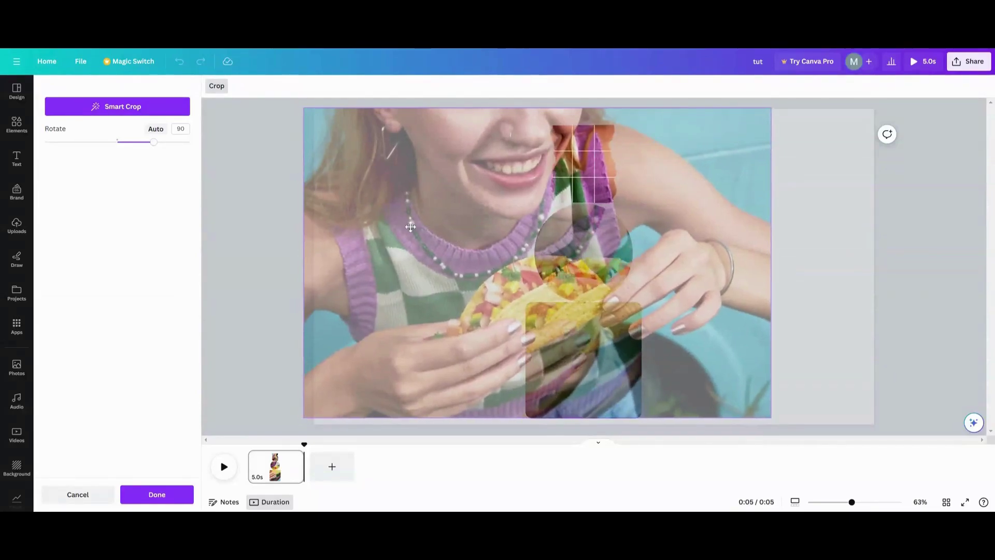
drag(396, 225, 462, 228)
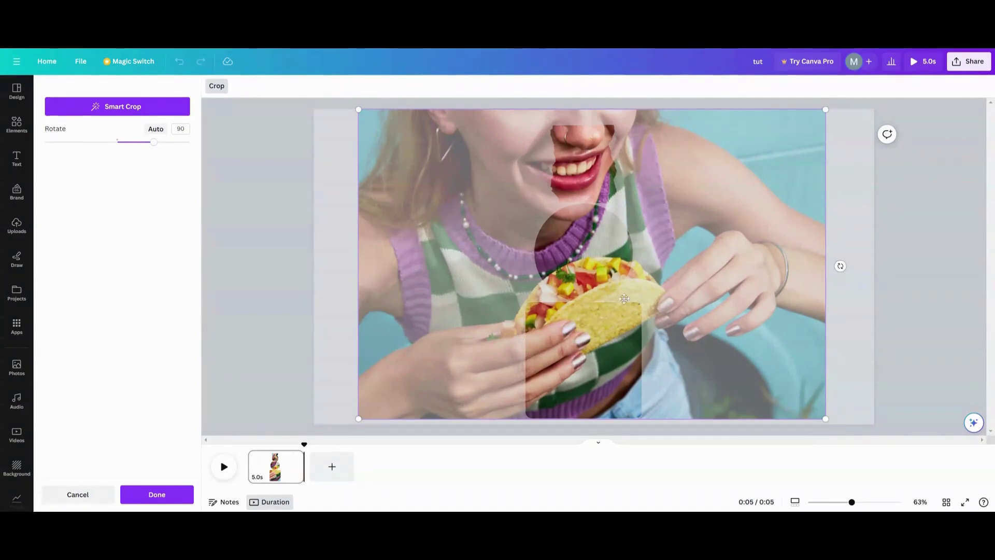
click(345, 354)
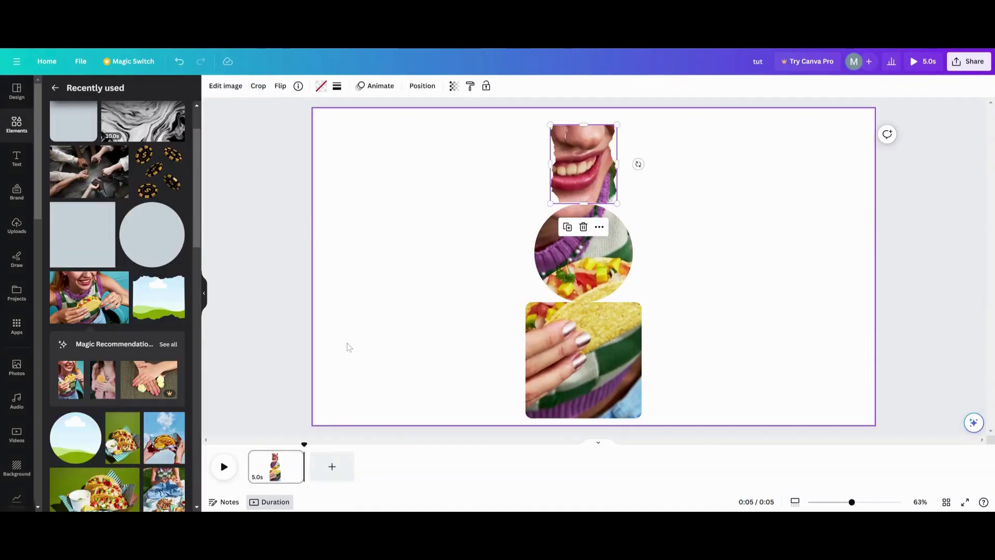
click(467, 267)
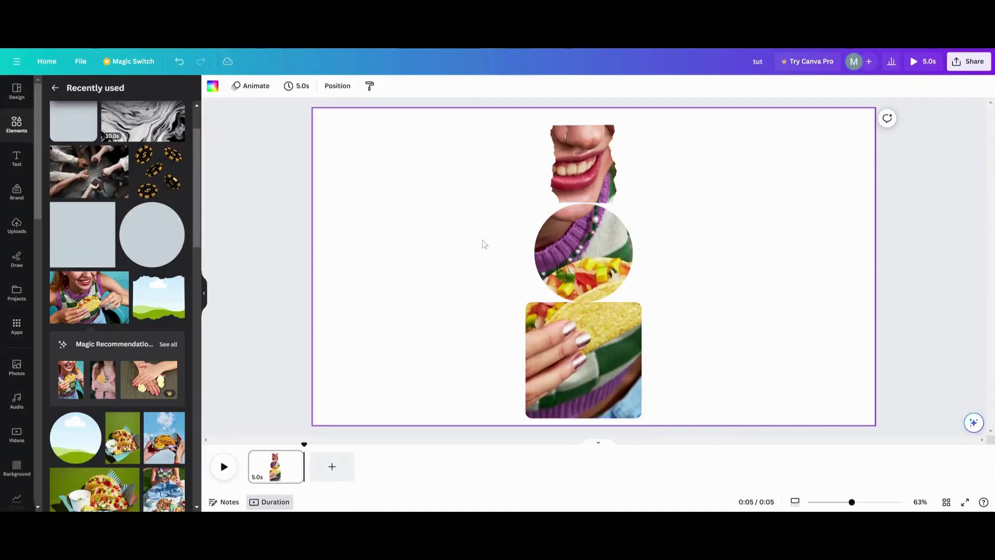